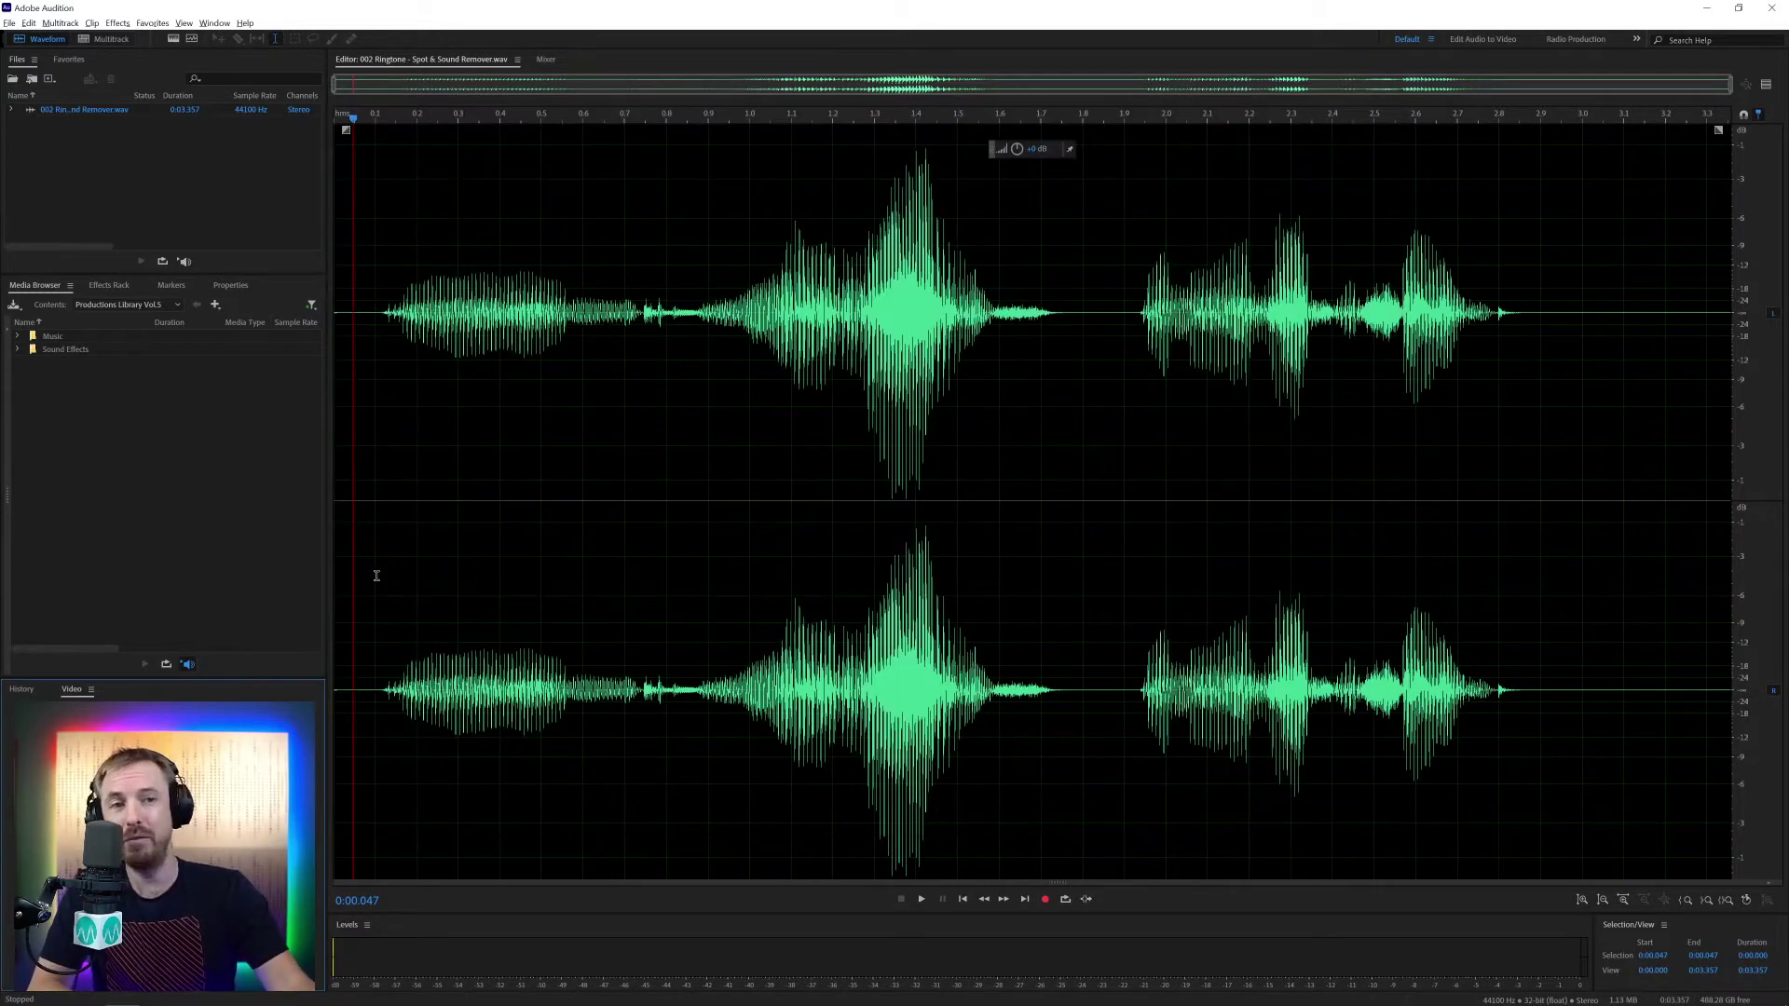
pyautogui.click(359, 573)
pyautogui.press('space')
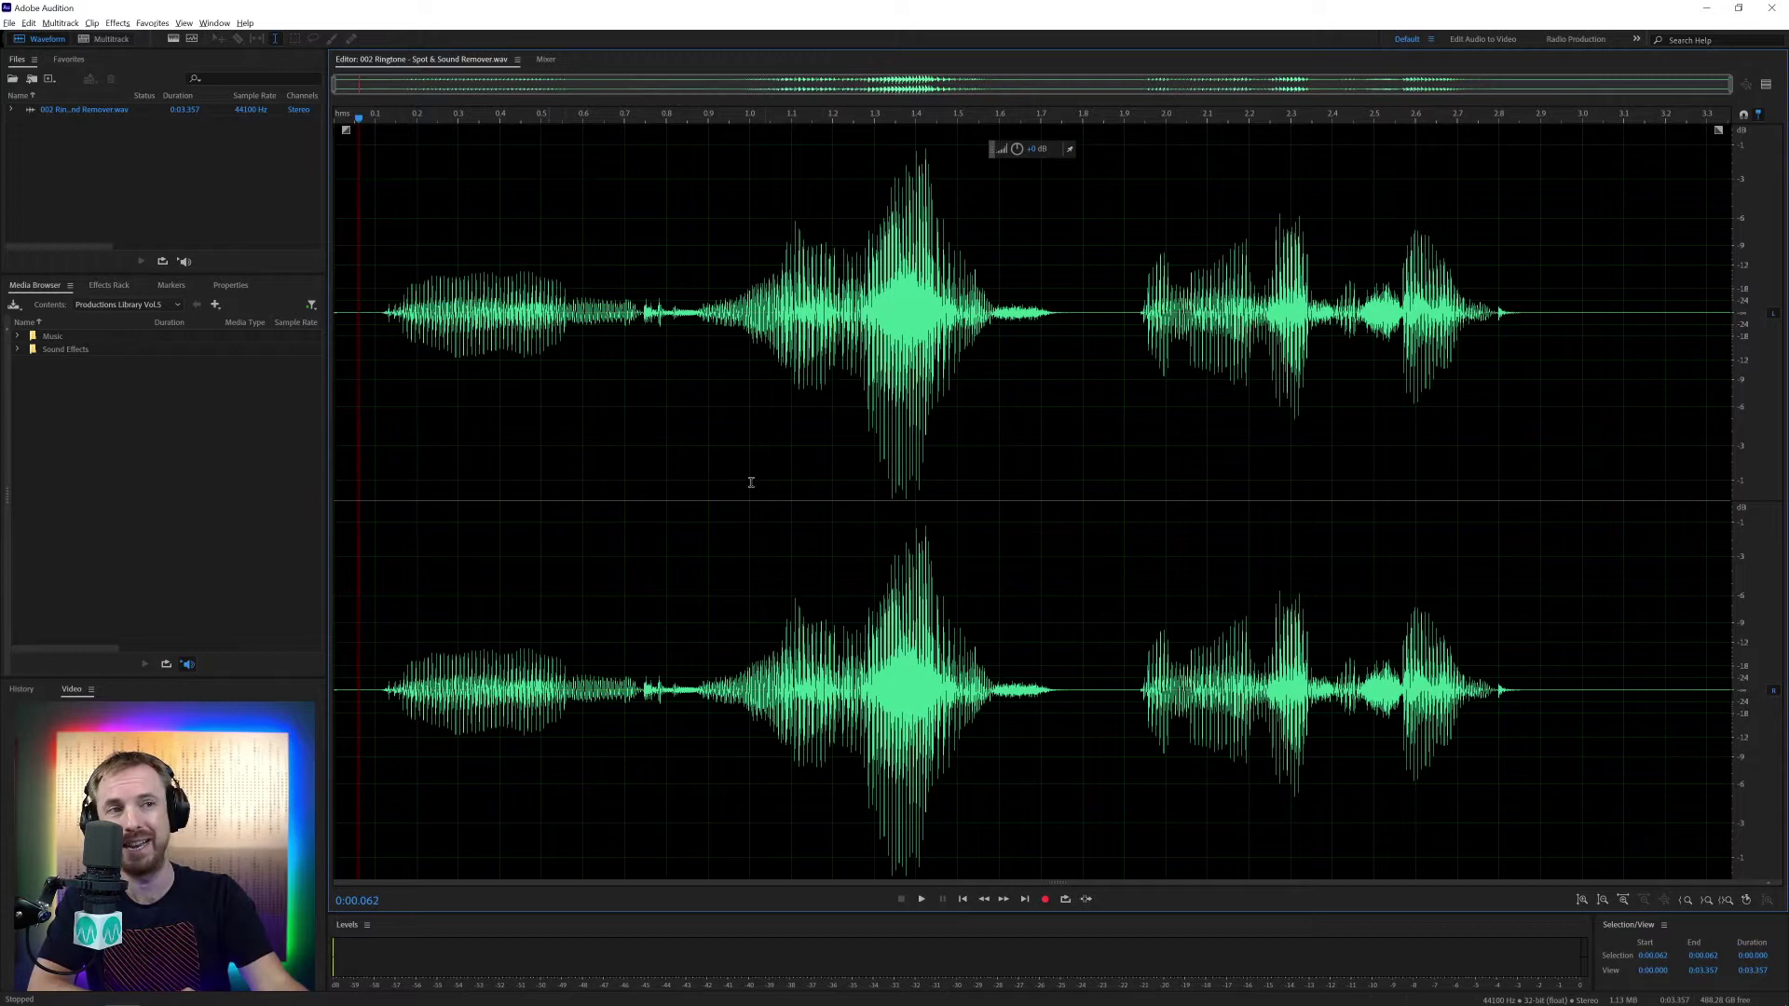
pyautogui.click(642, 377)
pyautogui.press('space')
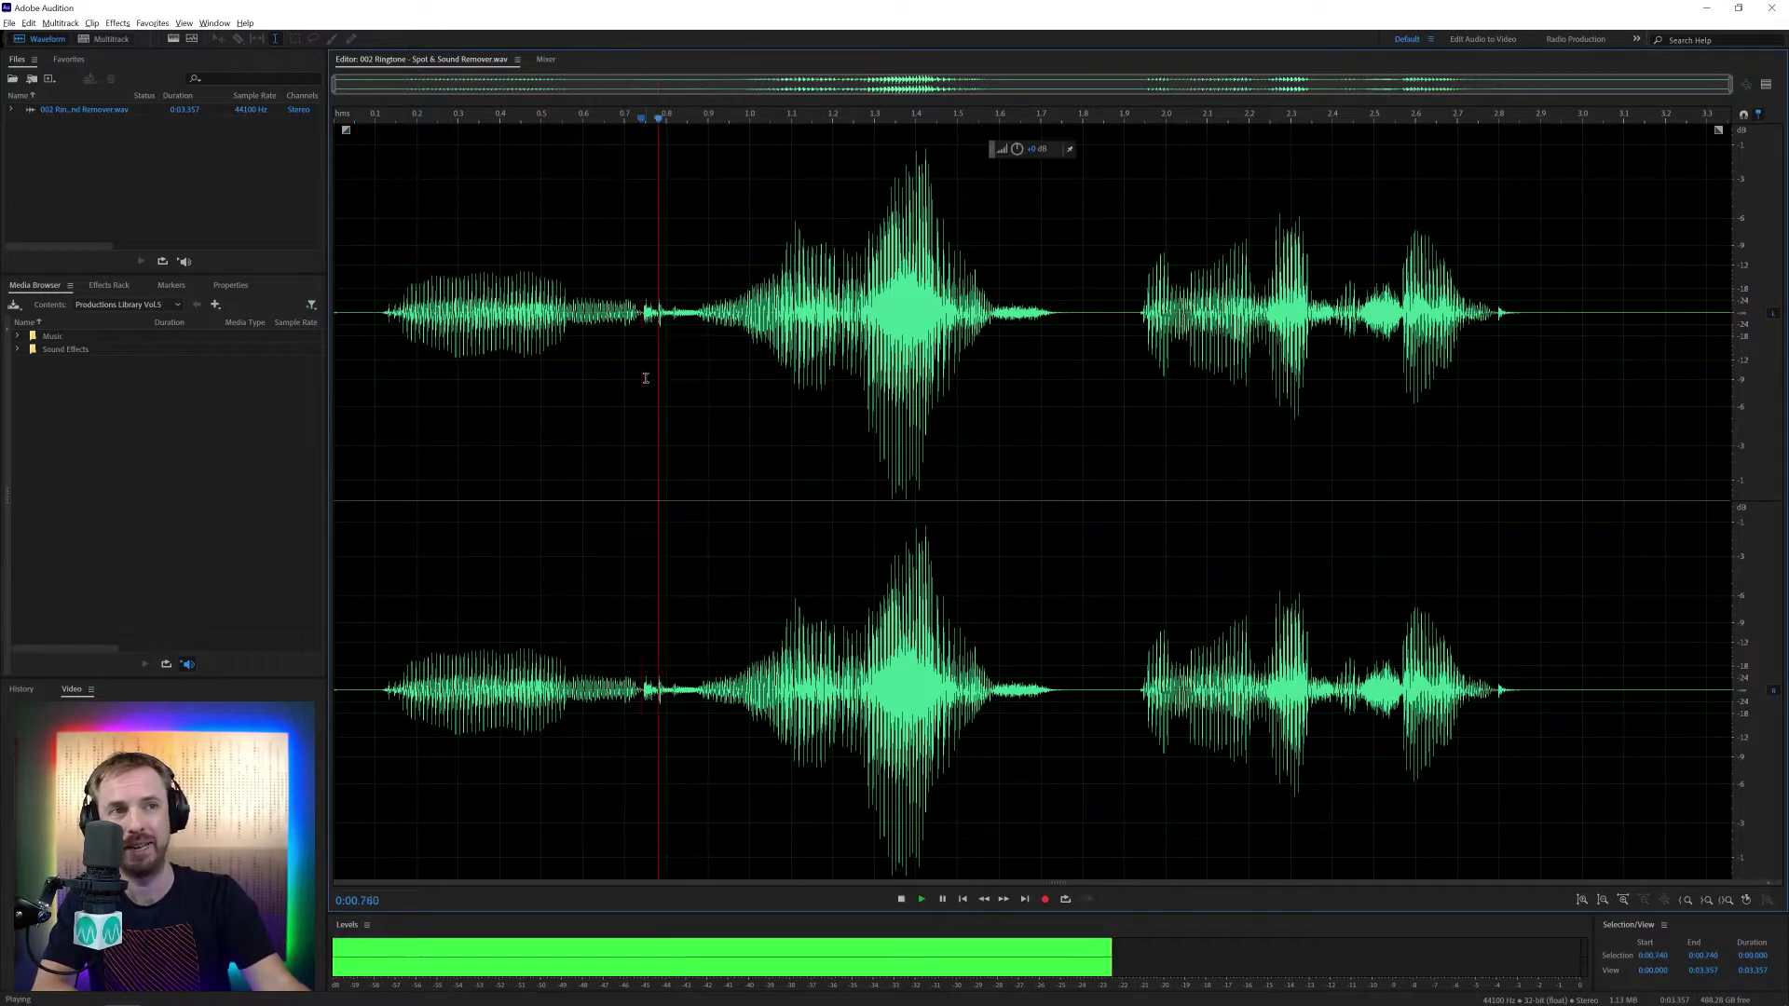
pyautogui.press('space')
pyautogui.moveTo(642, 377); pyautogui.dragTo(821, 392)
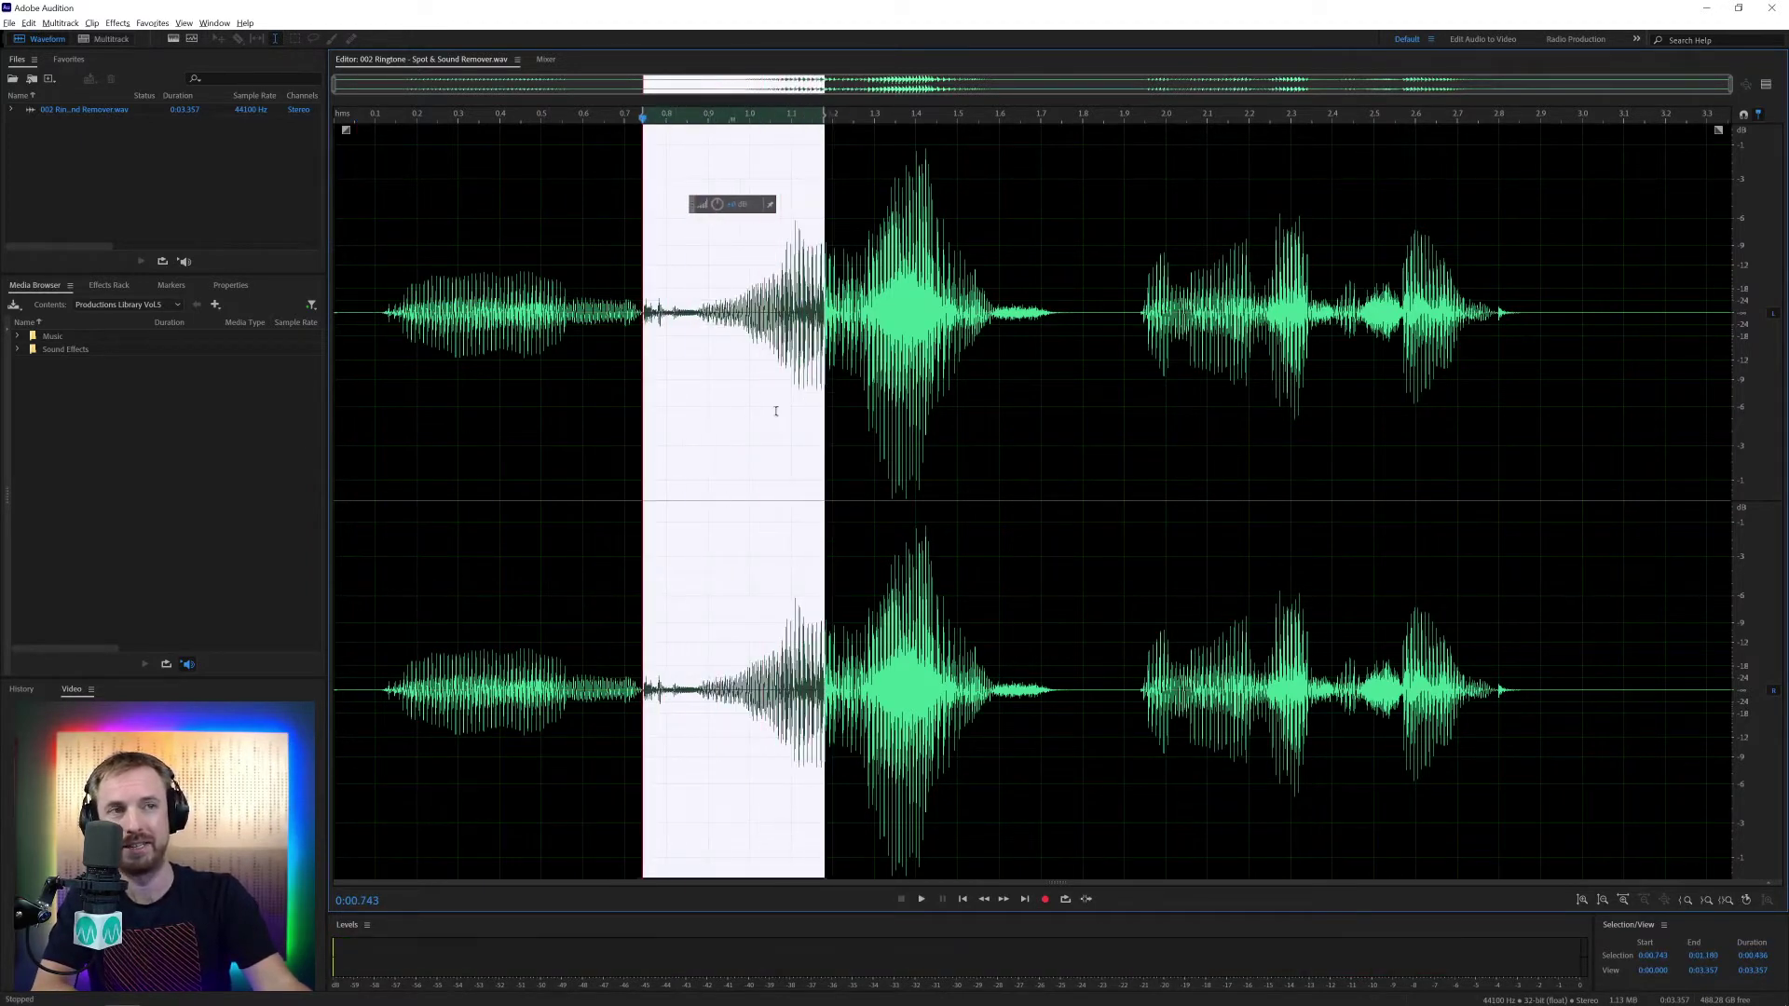
pyautogui.click(417, 493)
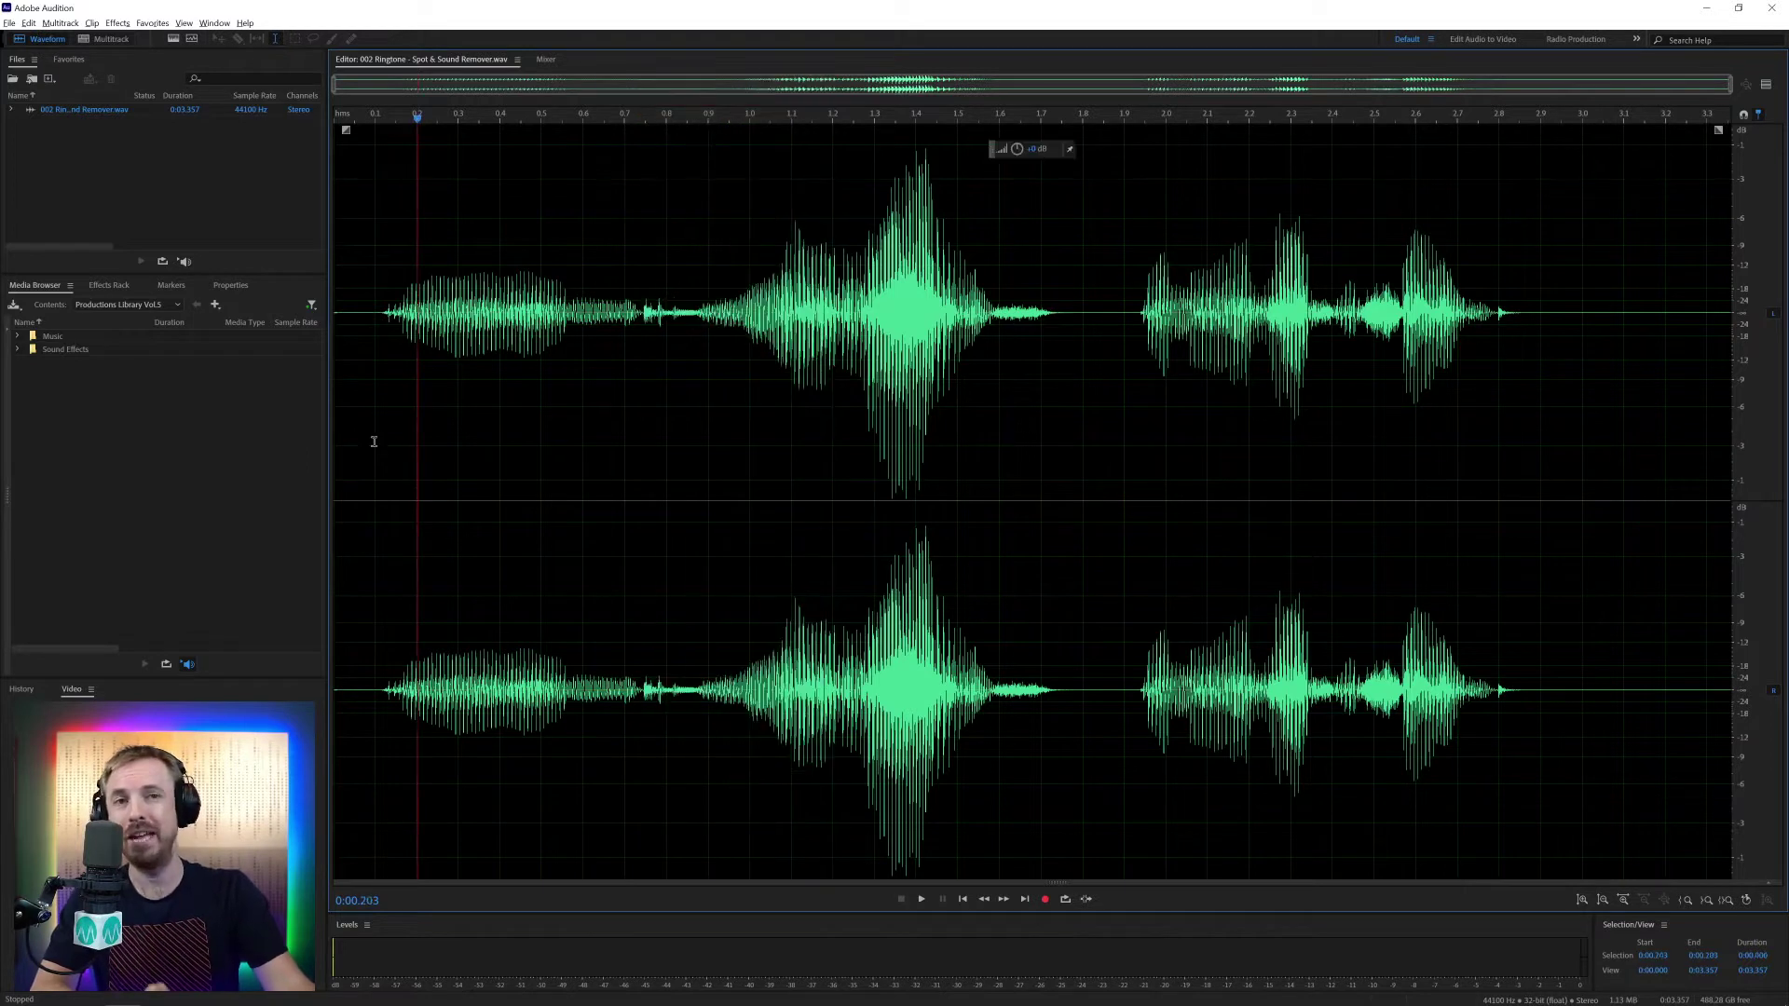
# Show the recording as a spectral frequency display and listen to the ringtone section
pyautogui.click(173, 40)
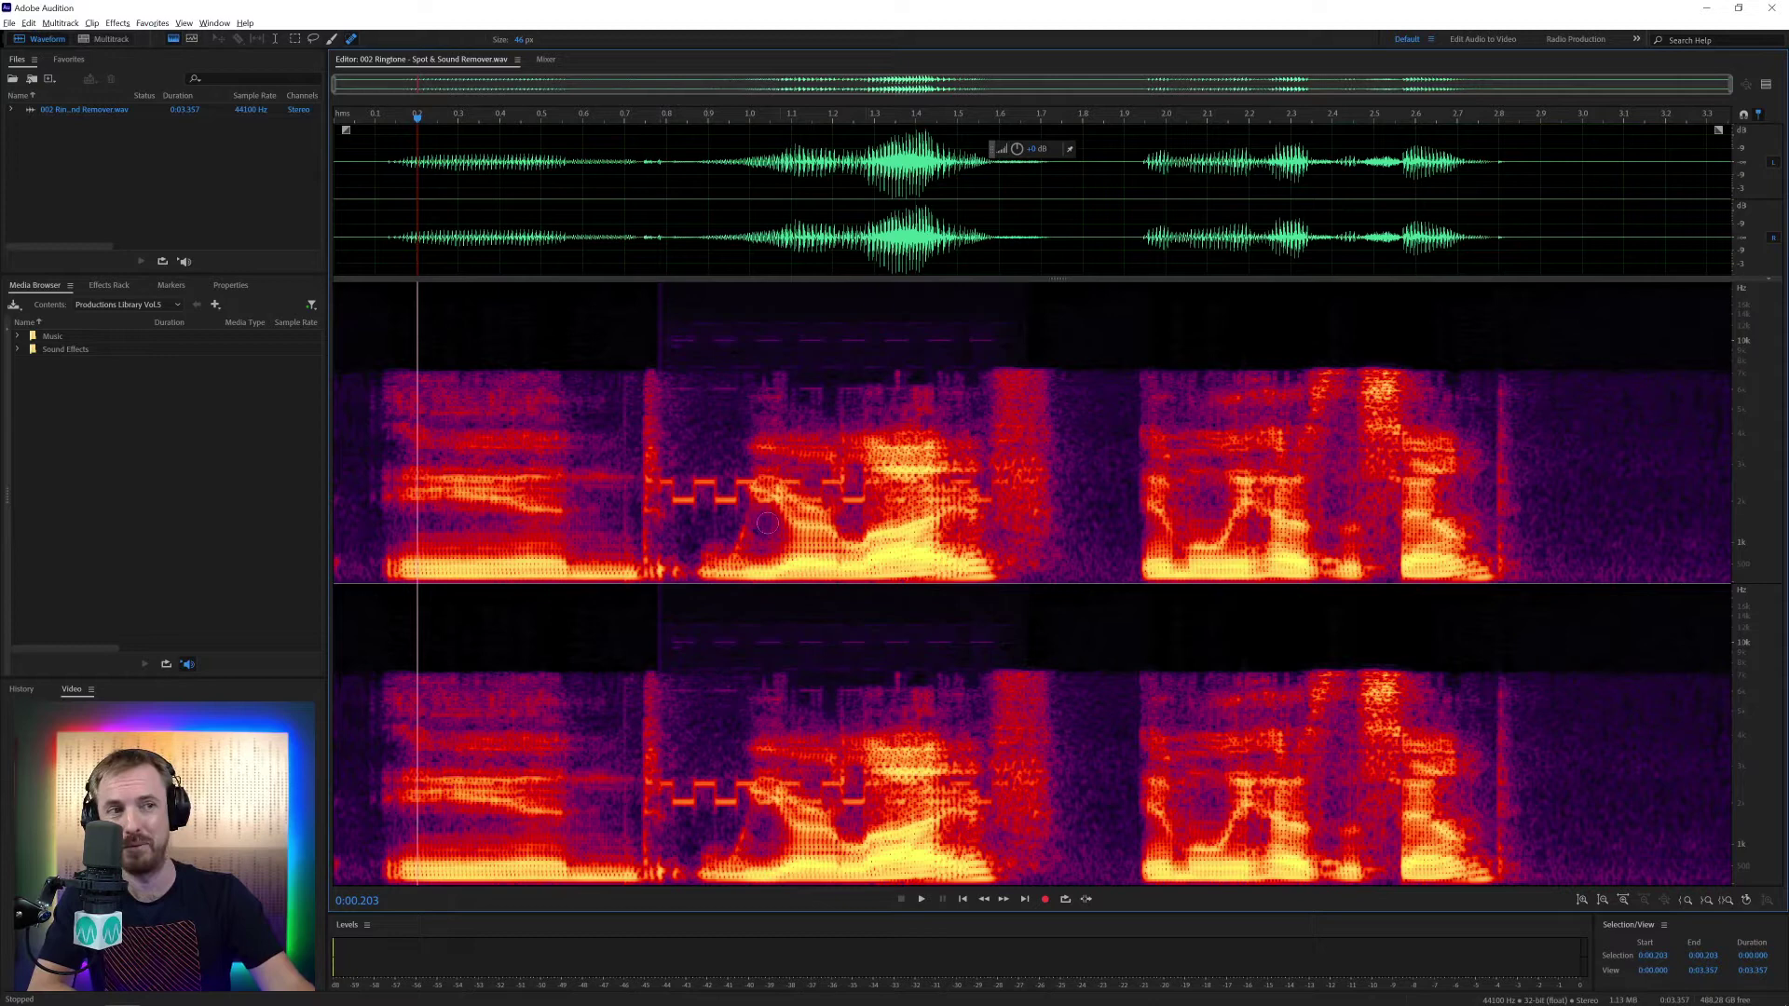
pyautogui.click(633, 227)
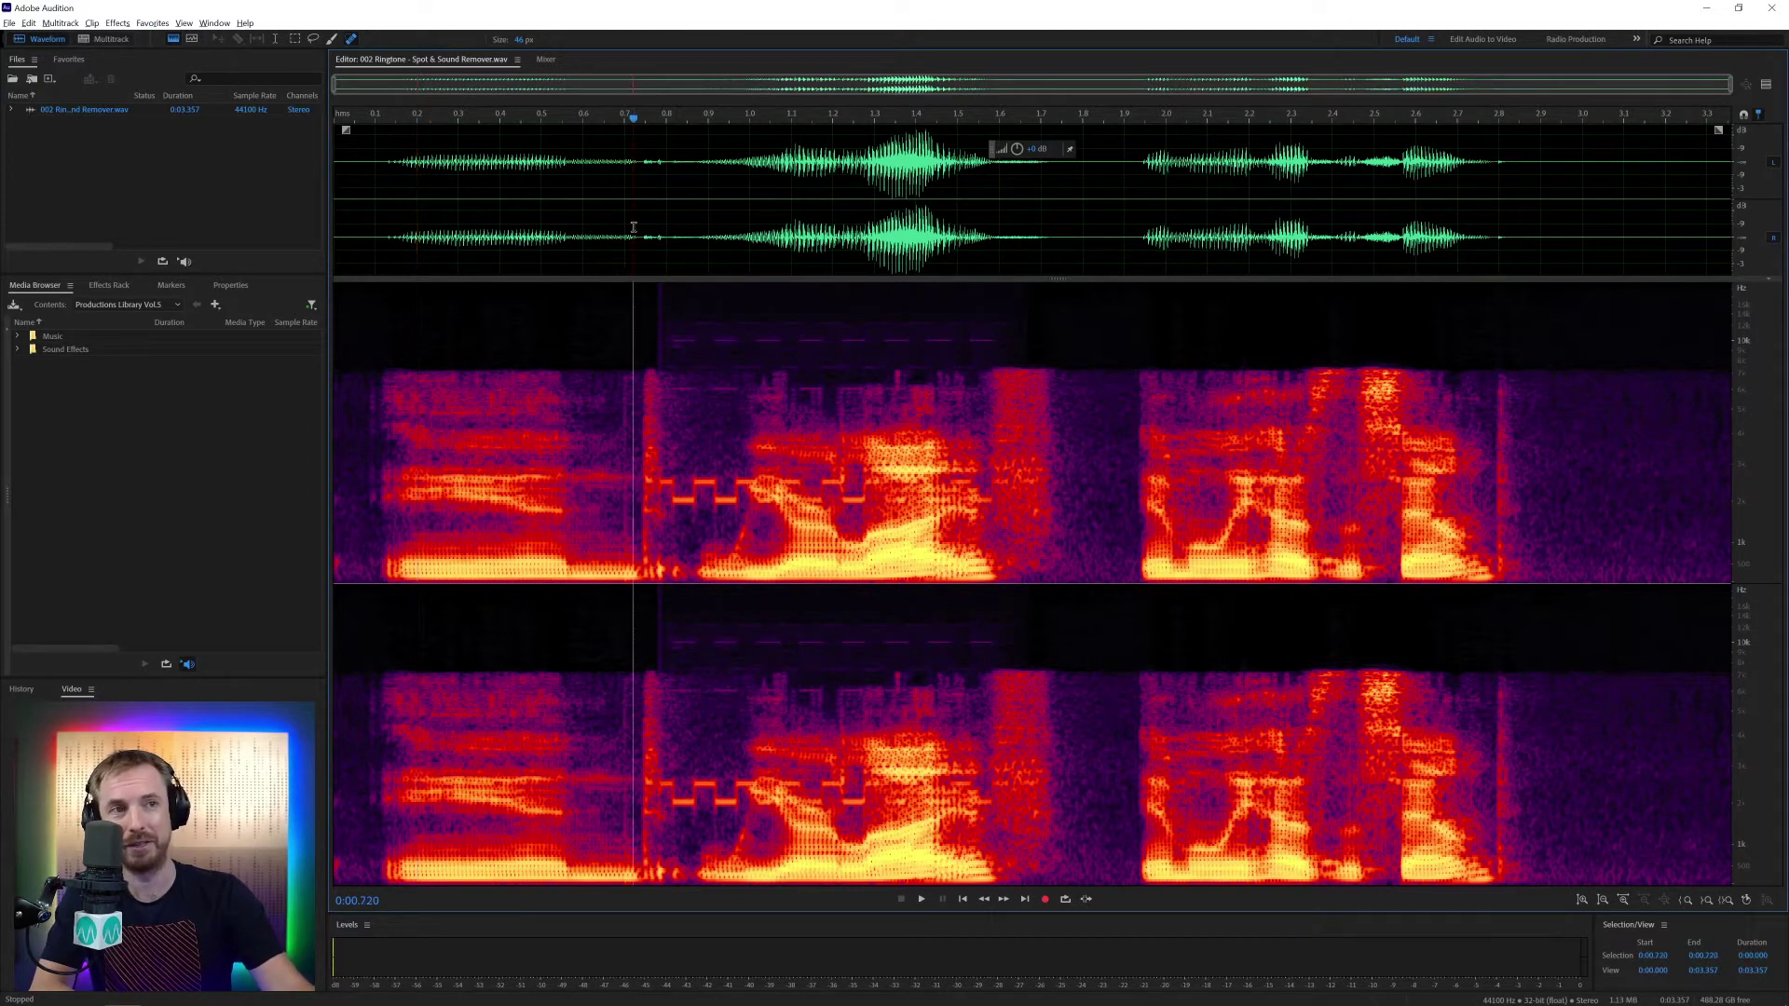
pyautogui.press('space')
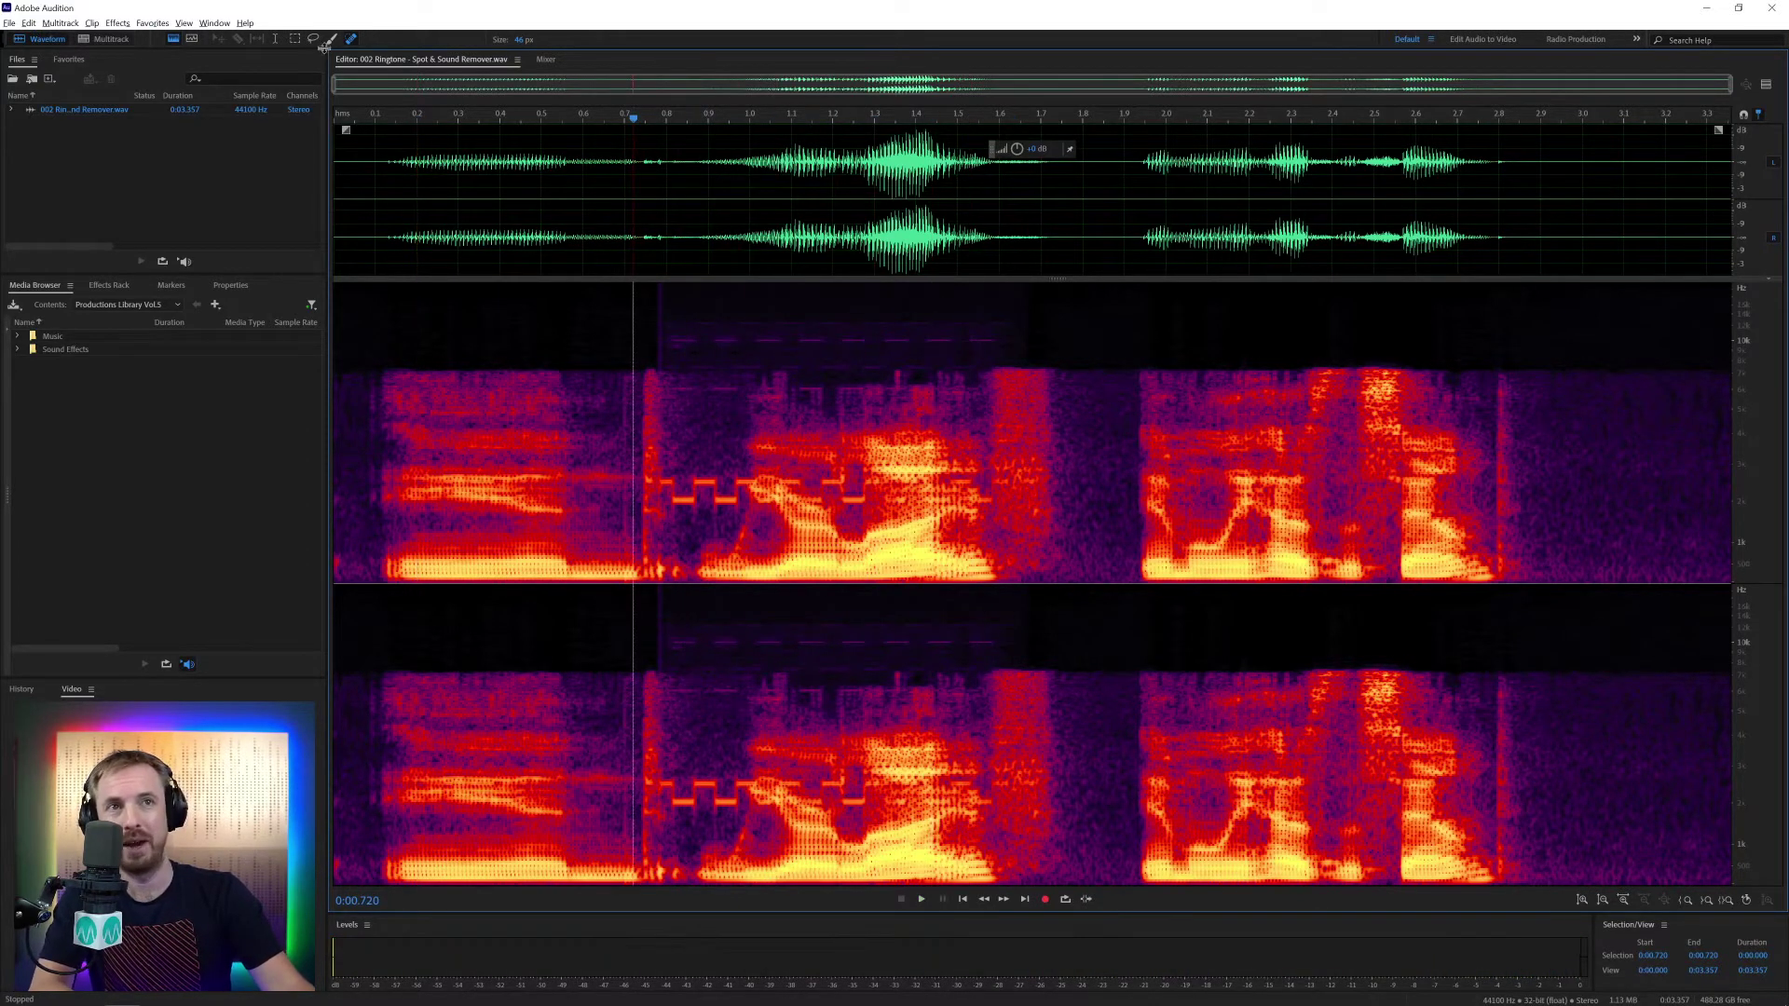
# Paint a selection over the ringtone's stepped tone line and preview the painted region
pyautogui.click(332, 41)
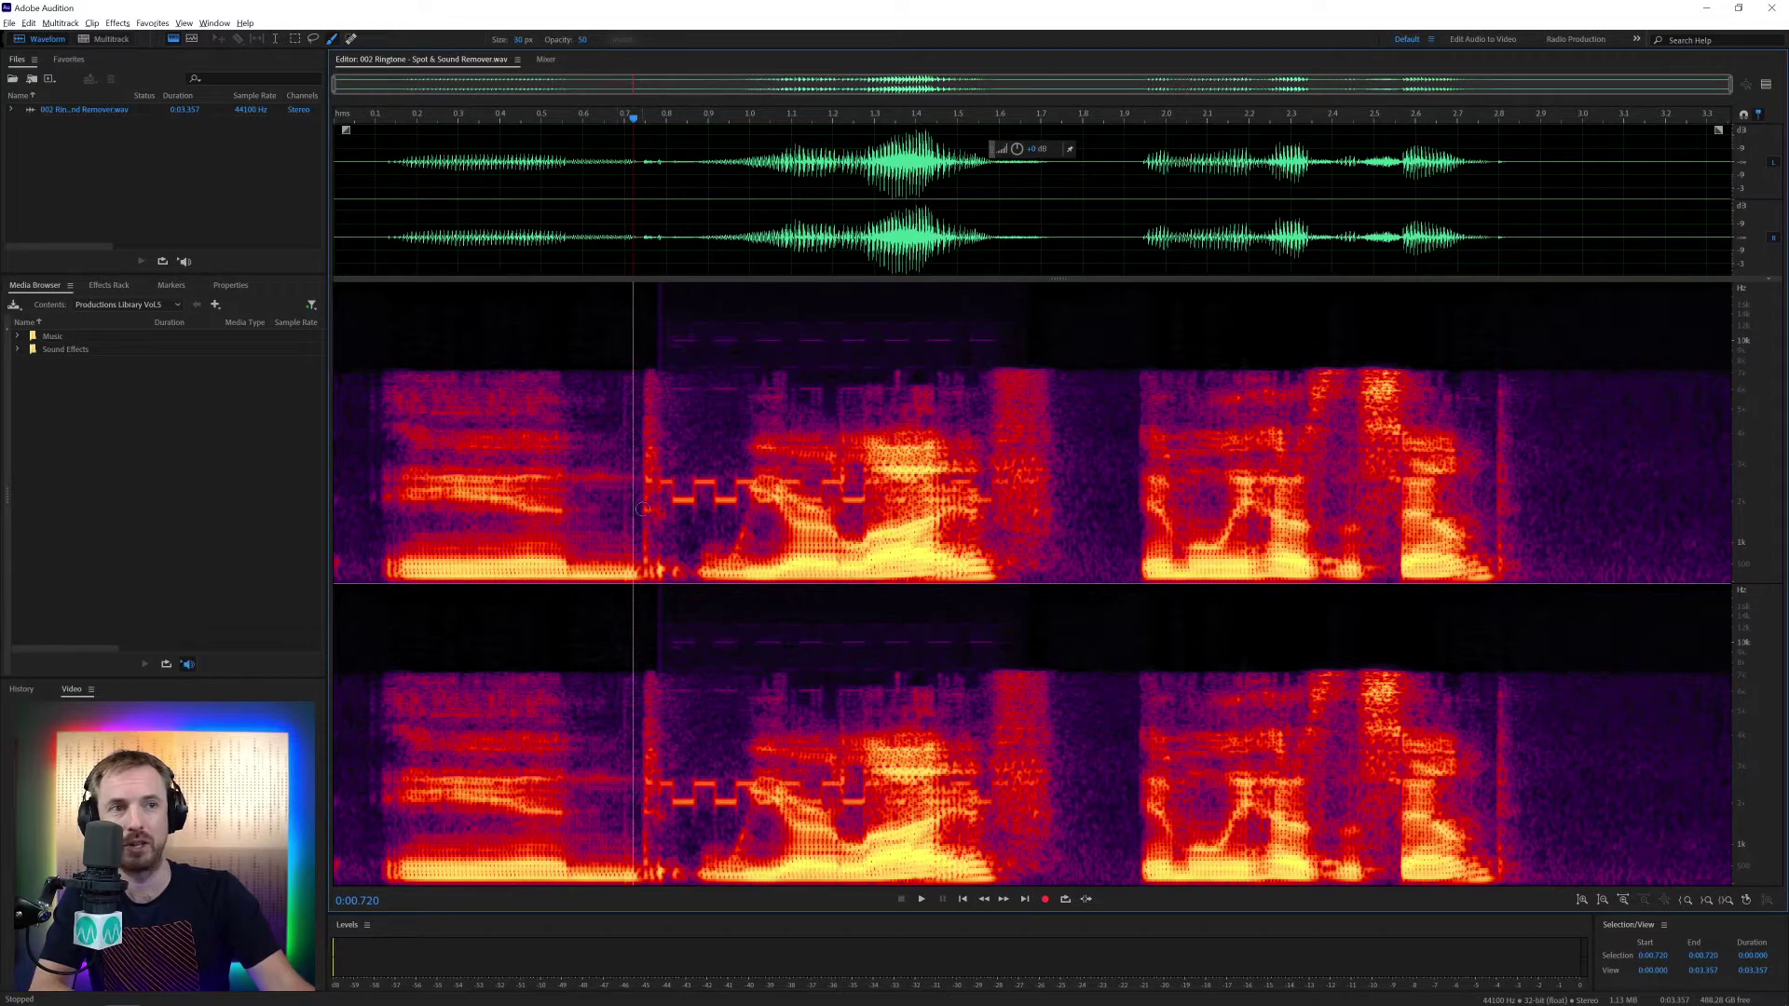
pyautogui.moveTo(643, 509)
pyautogui.mouseDown()
pyautogui.moveTo(697, 481)
pyautogui.moveTo(717, 504)
pyautogui.moveTo(744, 480)
pyautogui.moveTo(778, 499)
pyautogui.moveTo(874, 490)
pyautogui.mouseUp()
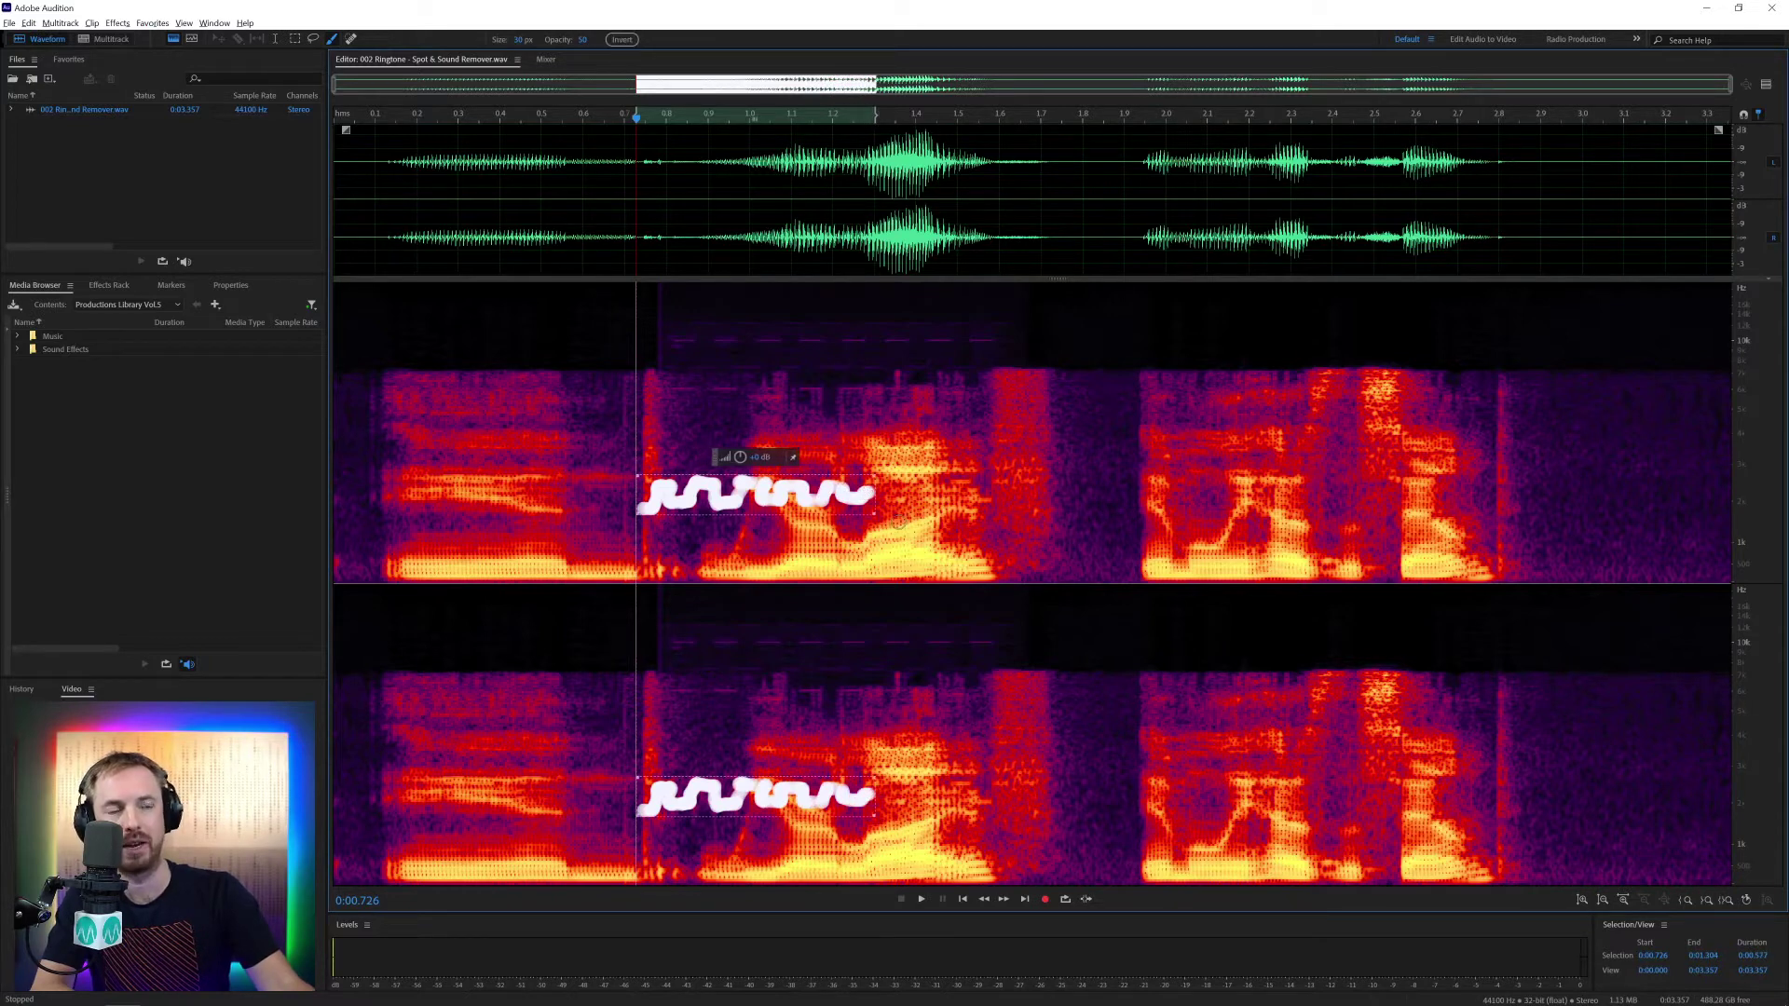
pyautogui.press('space')
pyautogui.press('space')
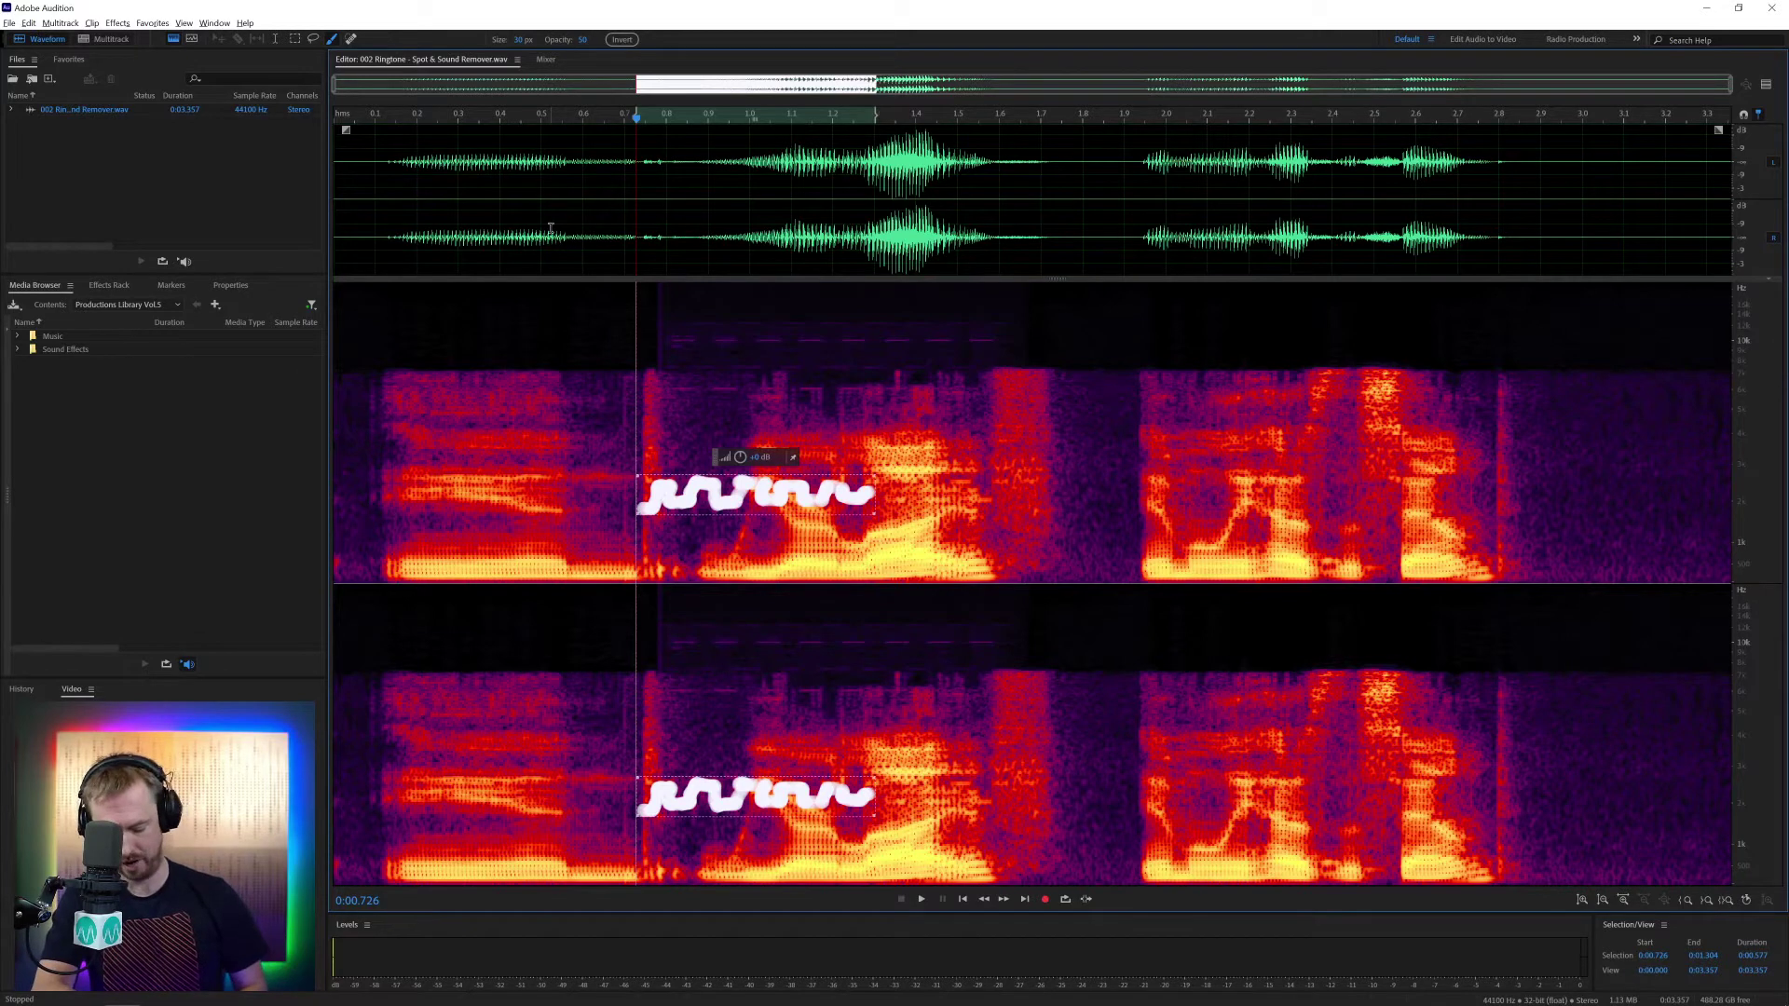
pyautogui.press('space')
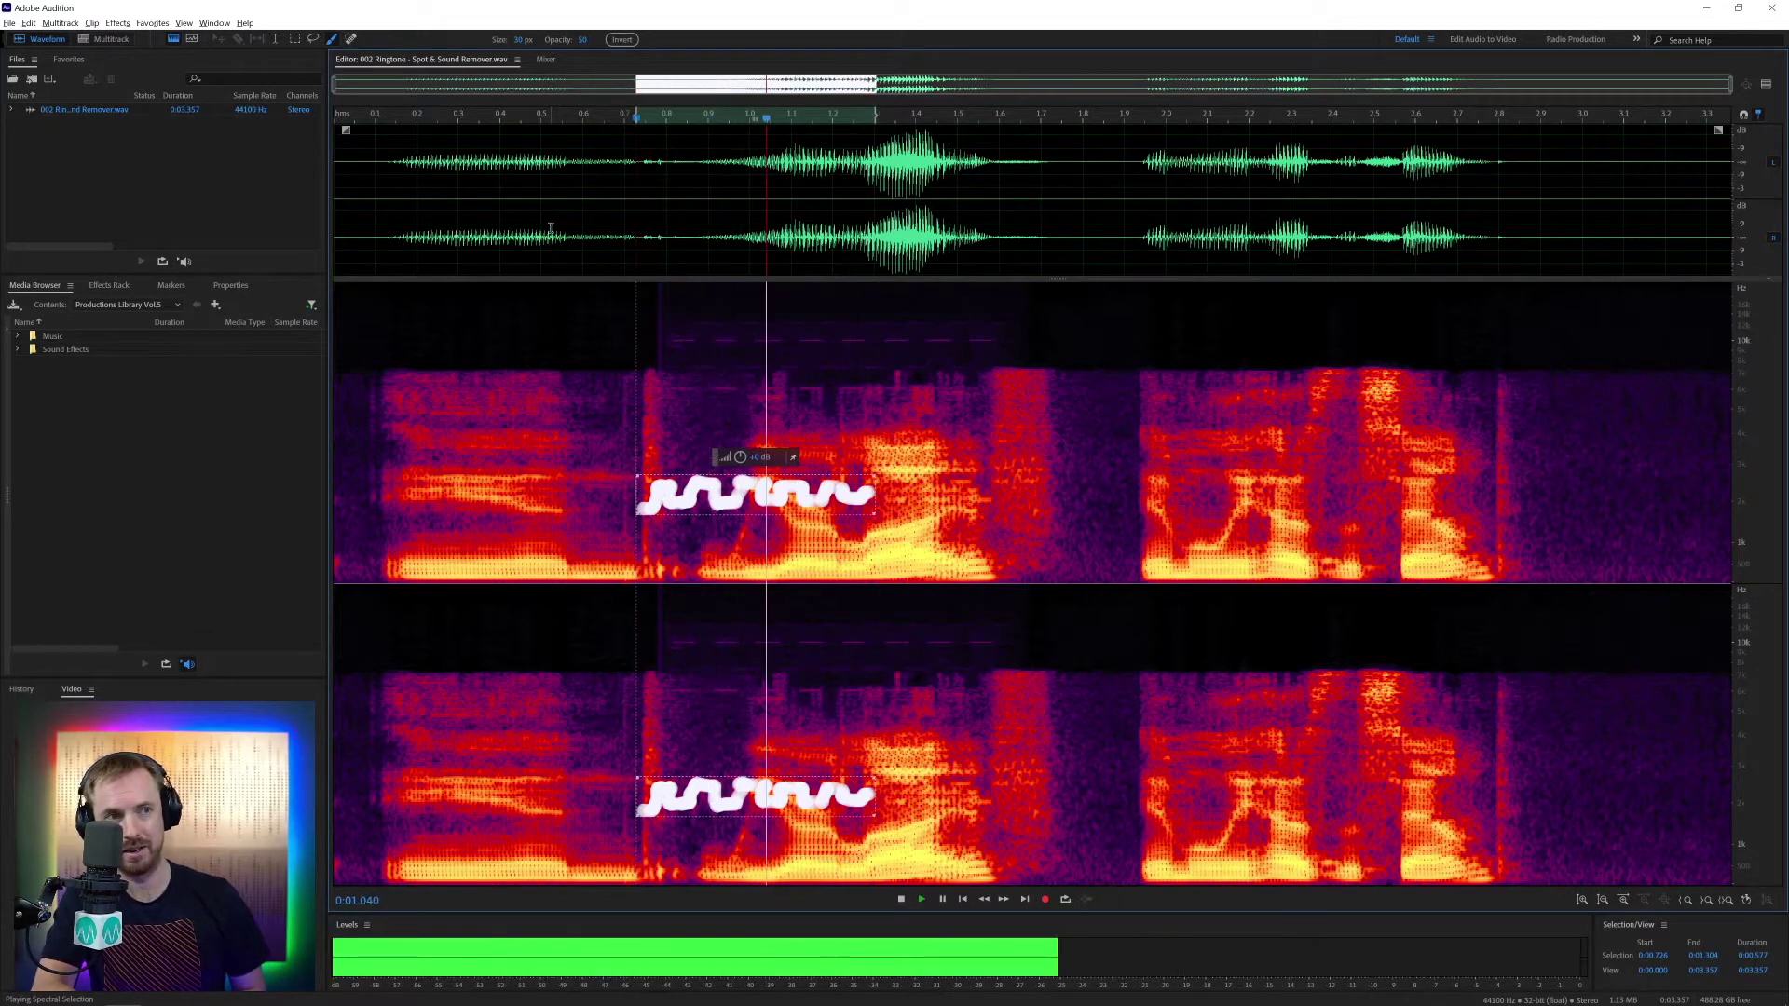
pyautogui.press('space')
# Deselect, then Spot Heal the zoomed-in ringtone tone line spanning about 0.74–1.63 s
pyautogui.click(534, 197)
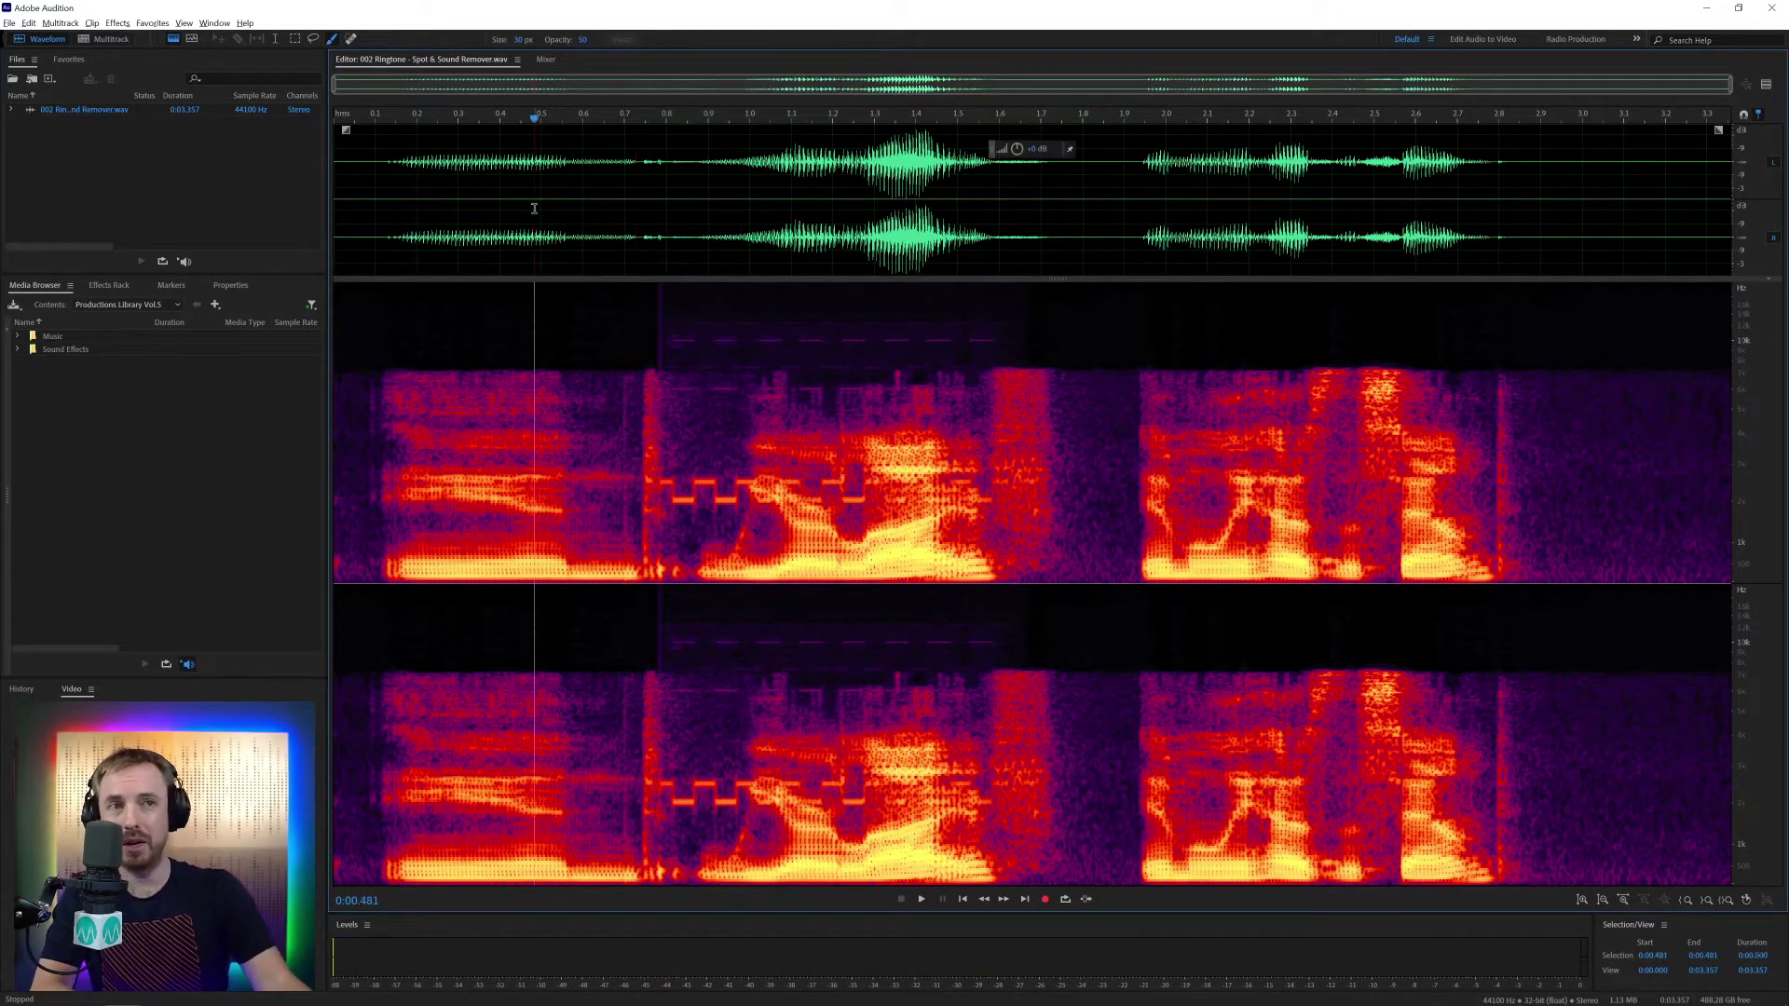
pyautogui.click(350, 41)
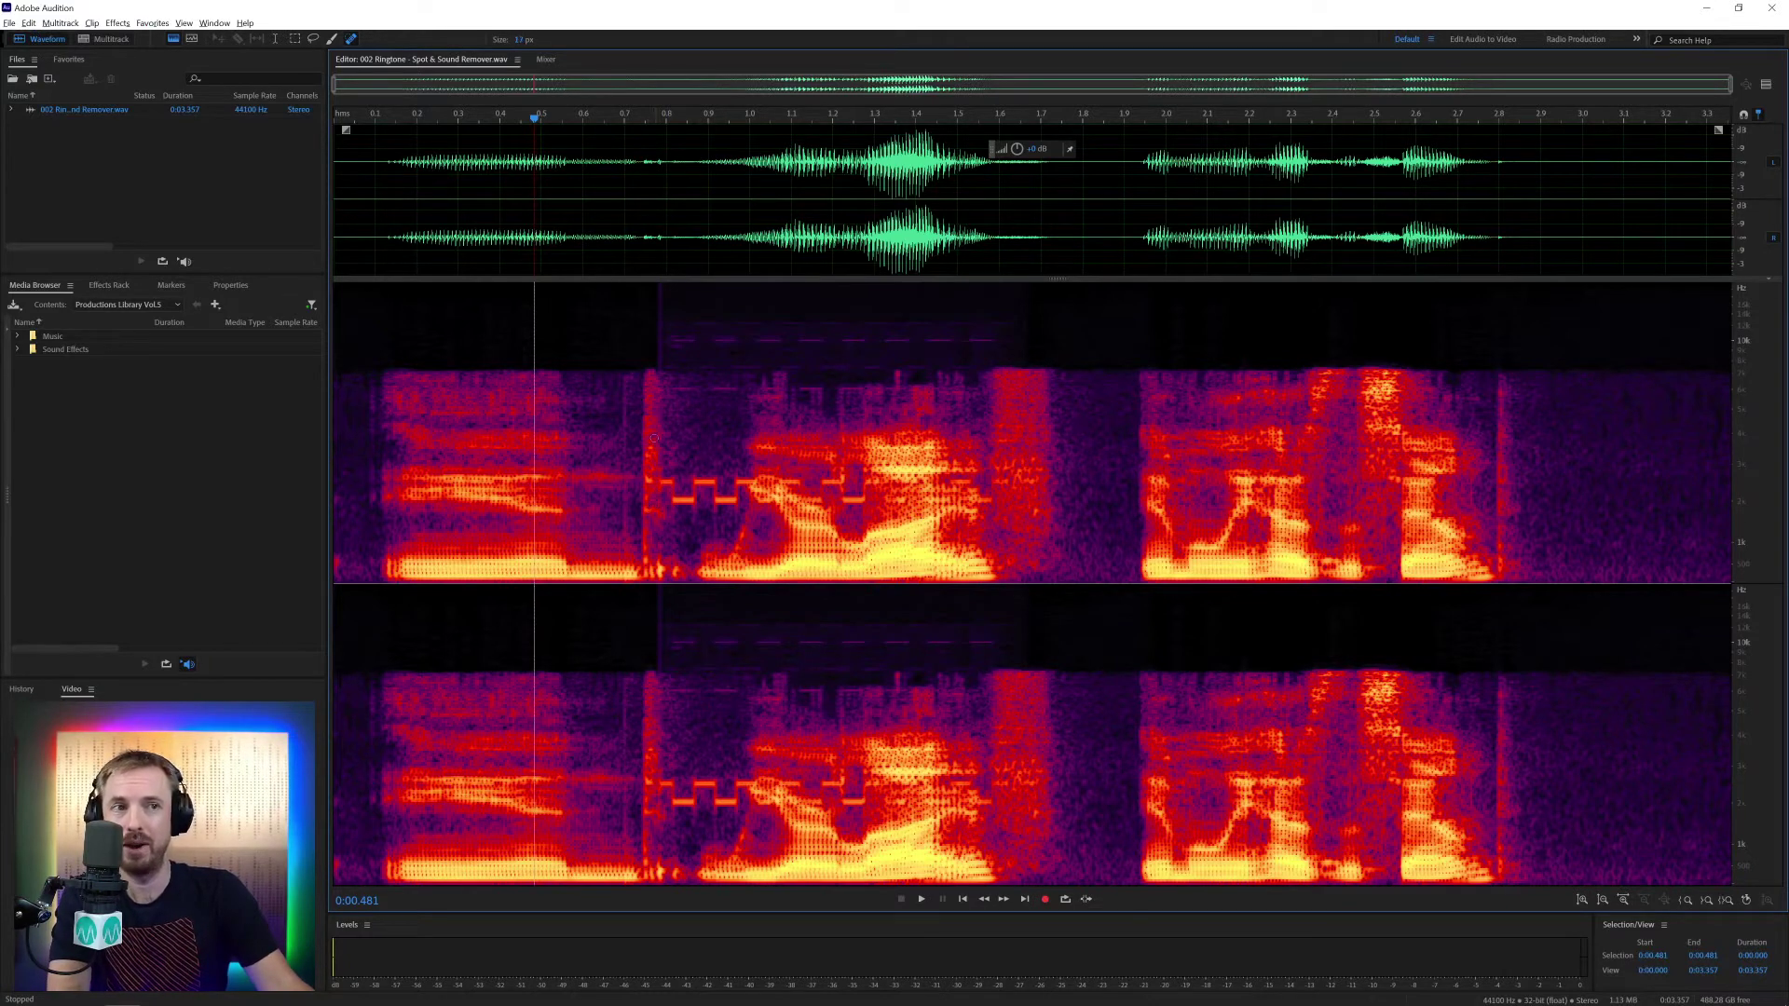
pyautogui.scroll(3, 662, 117)
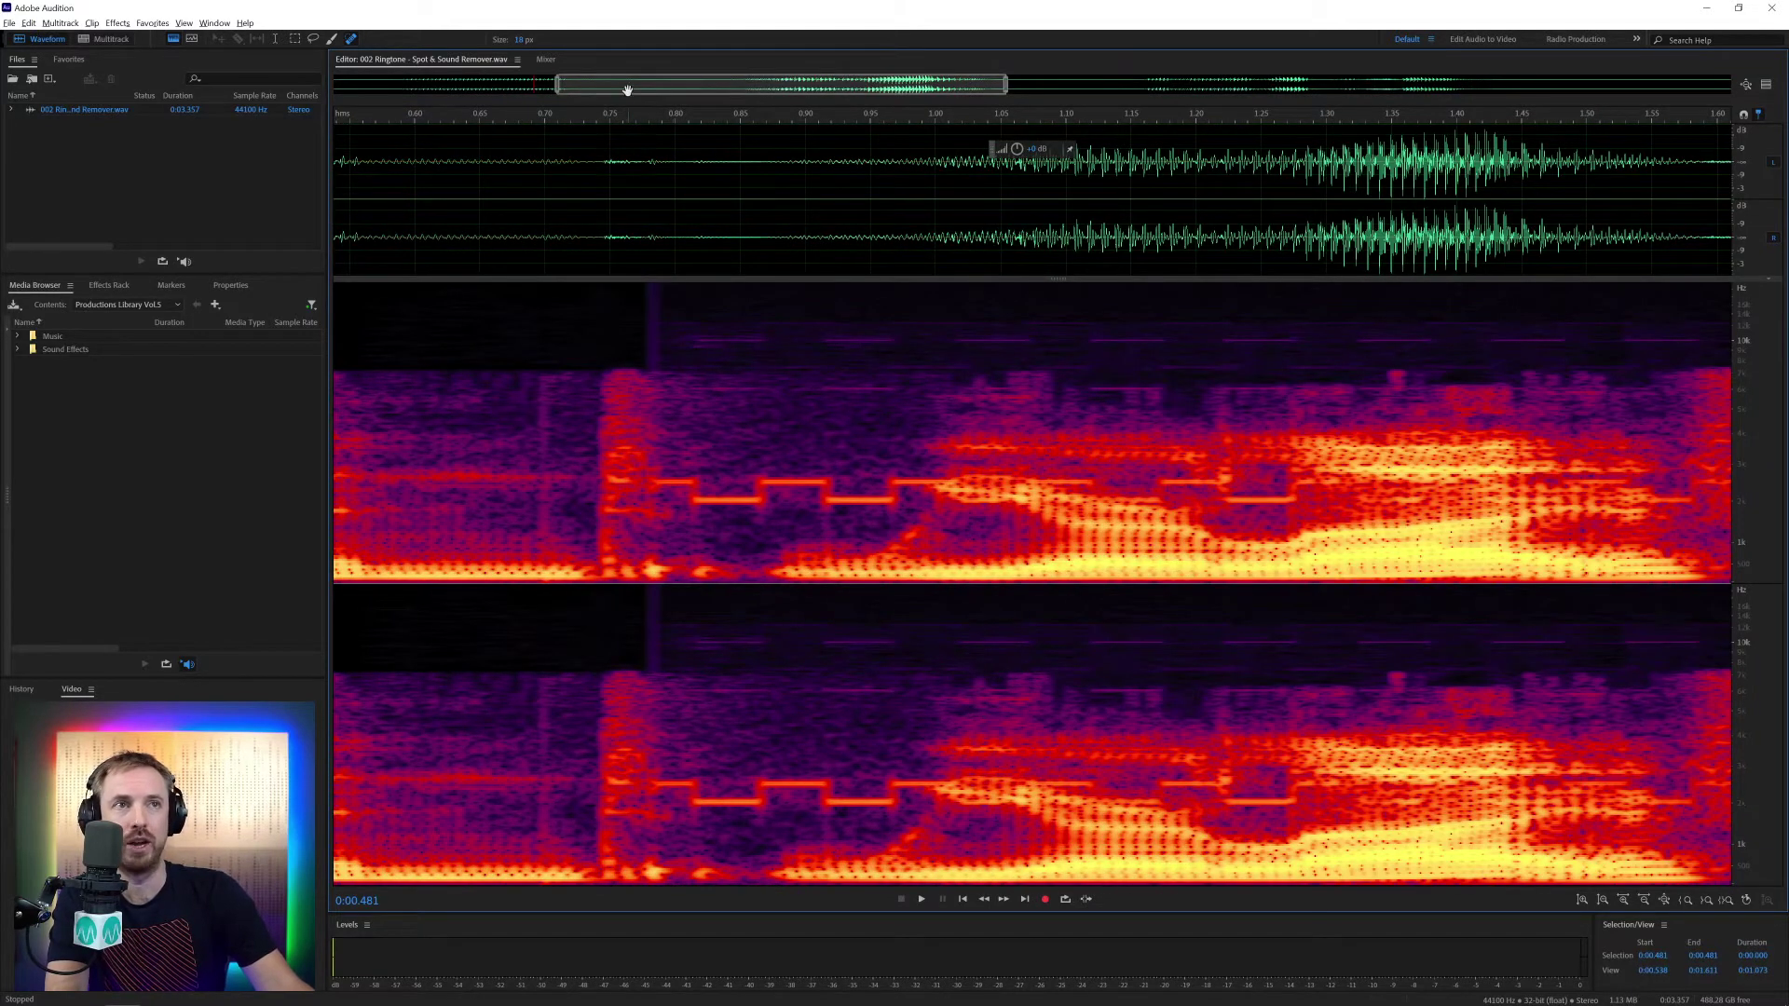
pyautogui.moveTo(626, 84); pyautogui.dragTo(677, 84)
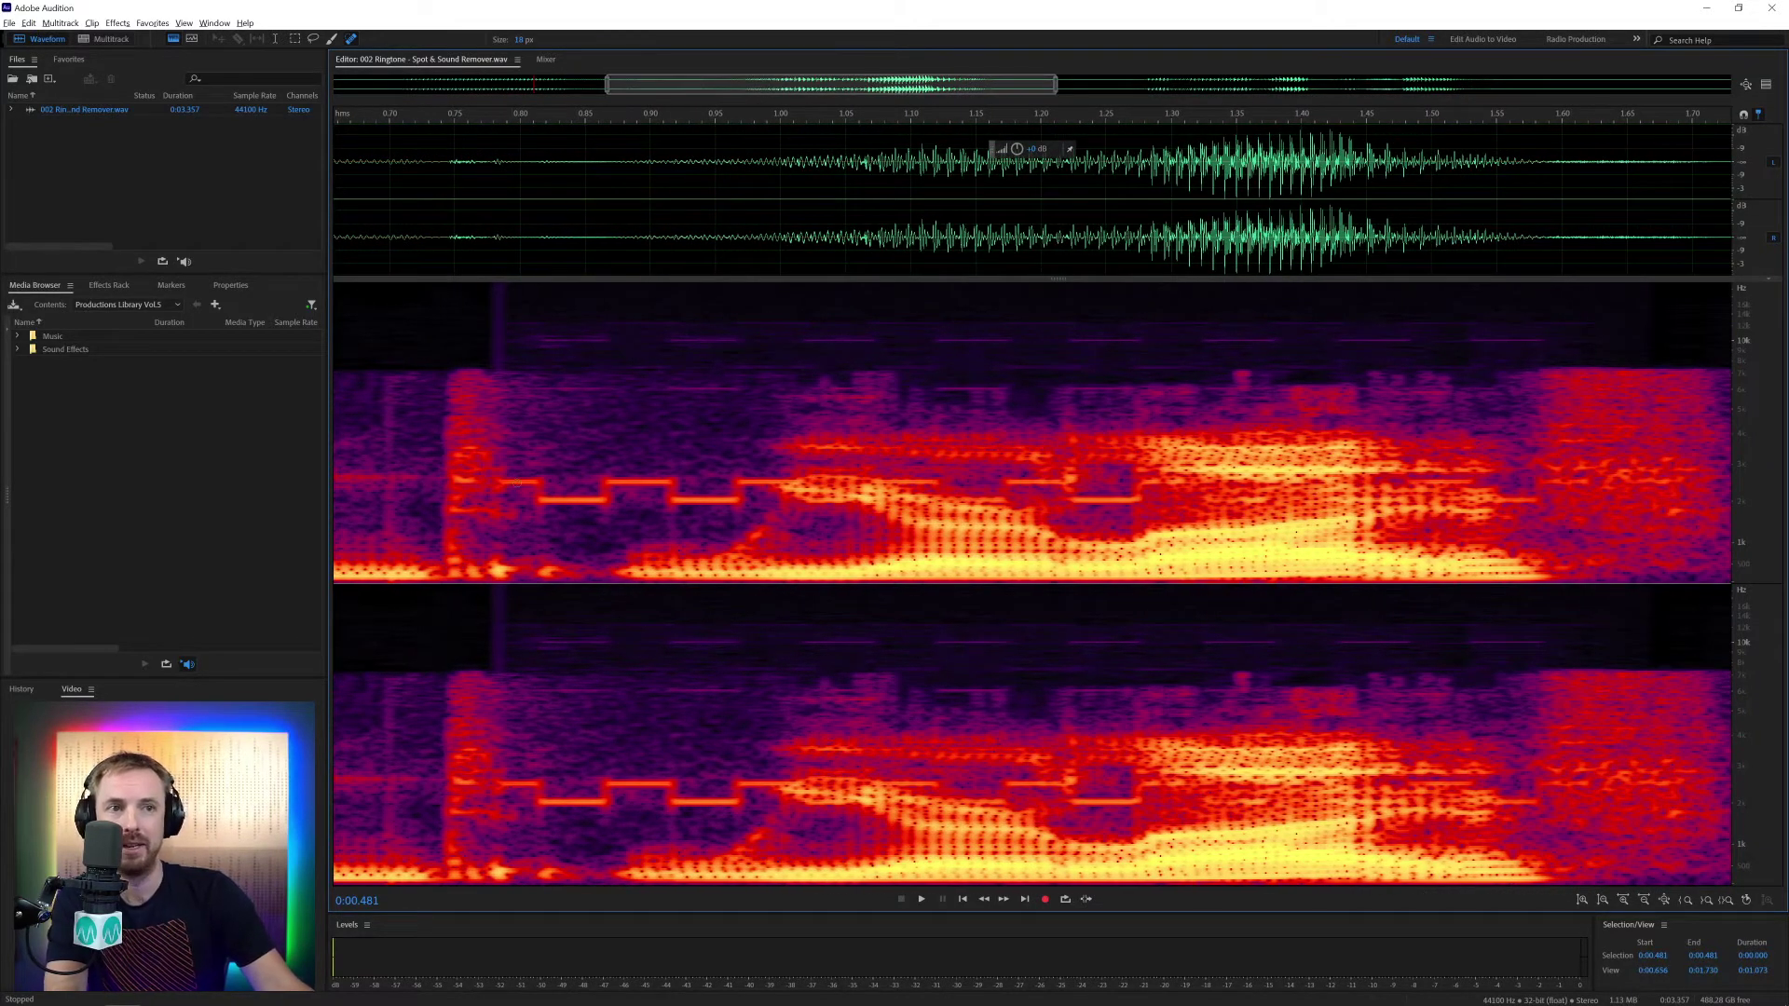
pyautogui.scroll(-1, 463, 511)
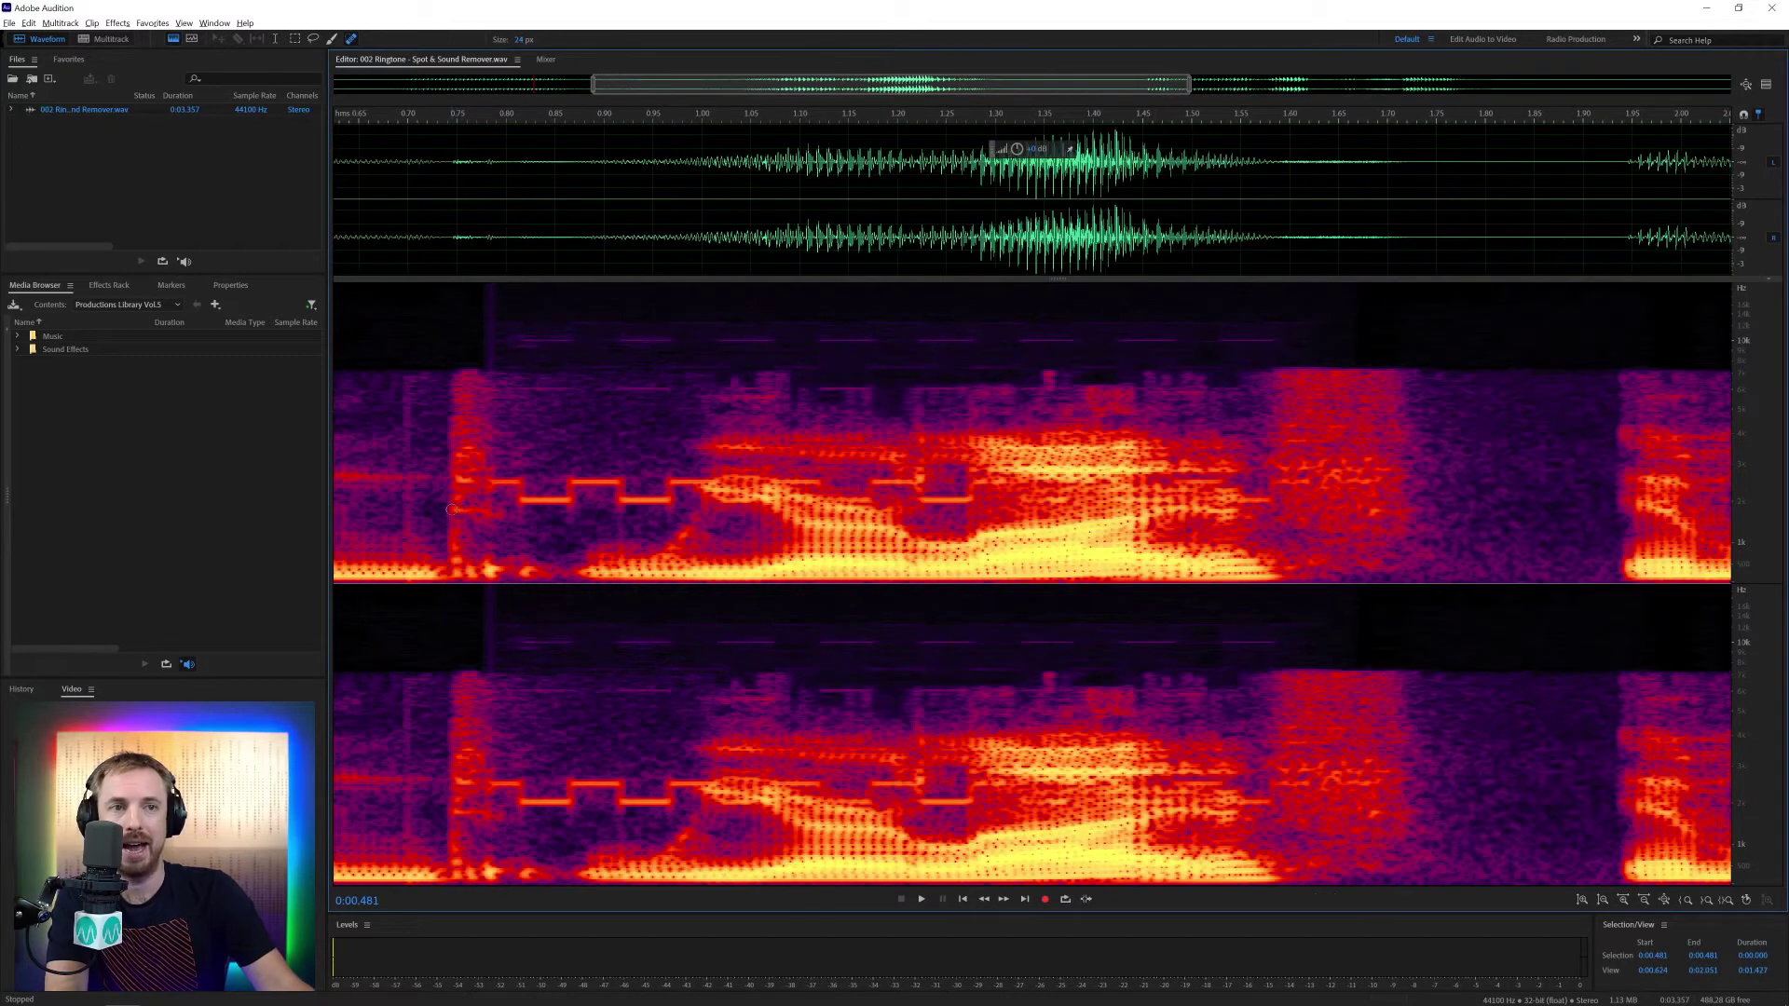
pyautogui.moveTo(450, 503)
pyautogui.mouseDown()
pyautogui.moveTo(497, 481)
pyautogui.moveTo(532, 501)
pyautogui.moveTo(618, 482)
pyautogui.moveTo(631, 502)
pyautogui.moveTo(675, 500)
pyautogui.moveTo(674, 479)
pyautogui.moveTo(718, 480)
pyautogui.moveTo(723, 499)
pyautogui.moveTo(816, 485)
pyautogui.moveTo(864, 502)
pyautogui.moveTo(874, 482)
pyautogui.moveTo(917, 481)
pyautogui.moveTo(921, 499)
pyautogui.moveTo(1023, 481)
pyautogui.moveTo(1160, 499)
pyautogui.moveTo(1222, 478)
pyautogui.moveTo(1235, 501)
pyautogui.moveTo(1307, 486)
pyautogui.mouseUp()
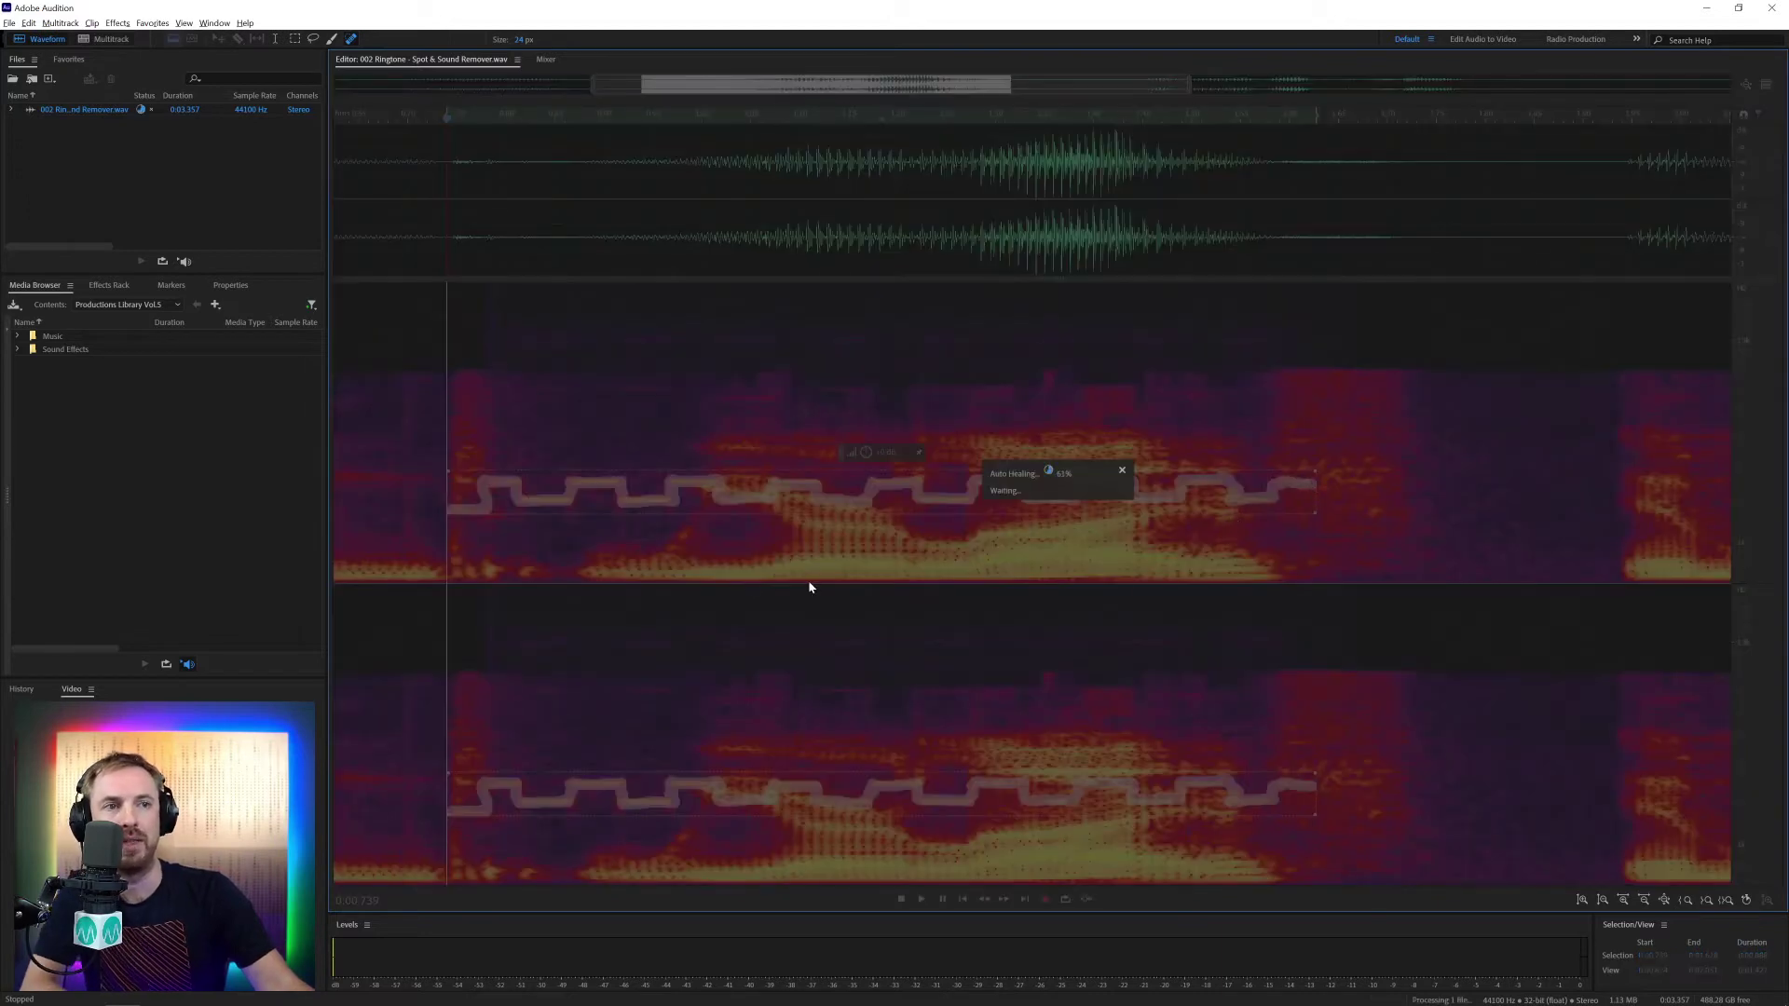
# Listen to the healed audio, then heal the faint ringtone tone in the upper frequencies
pyautogui.press('space')
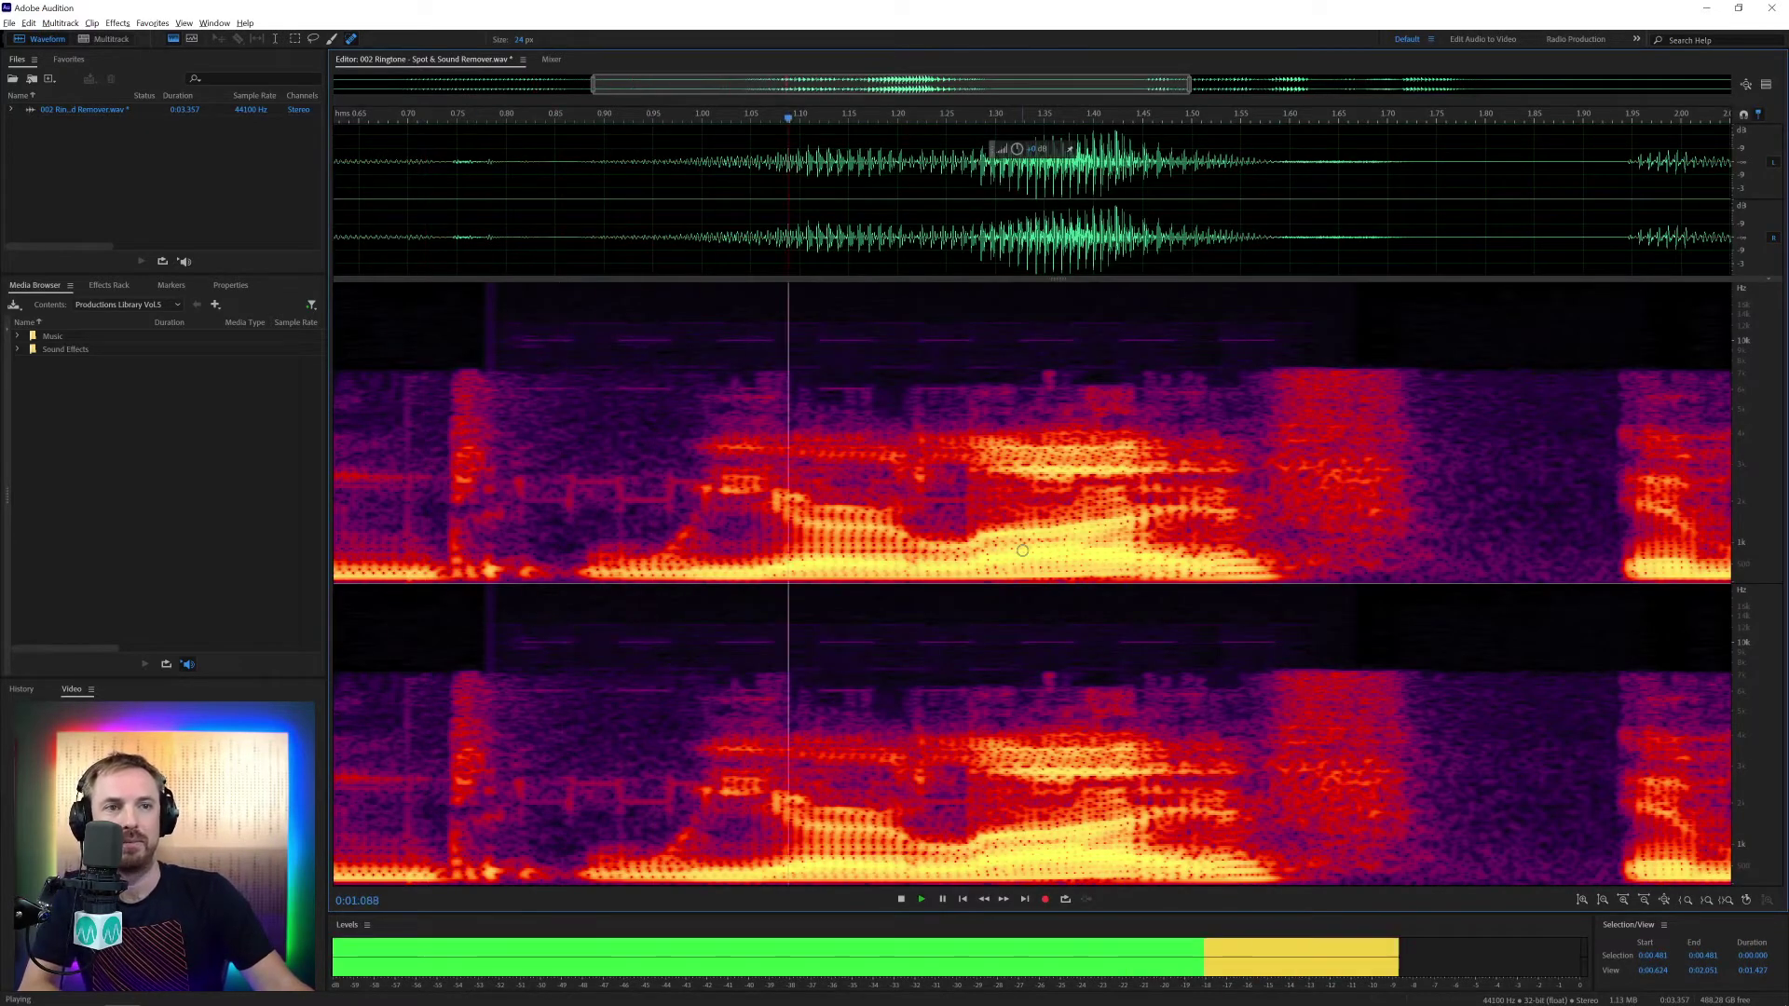
pyautogui.press('space')
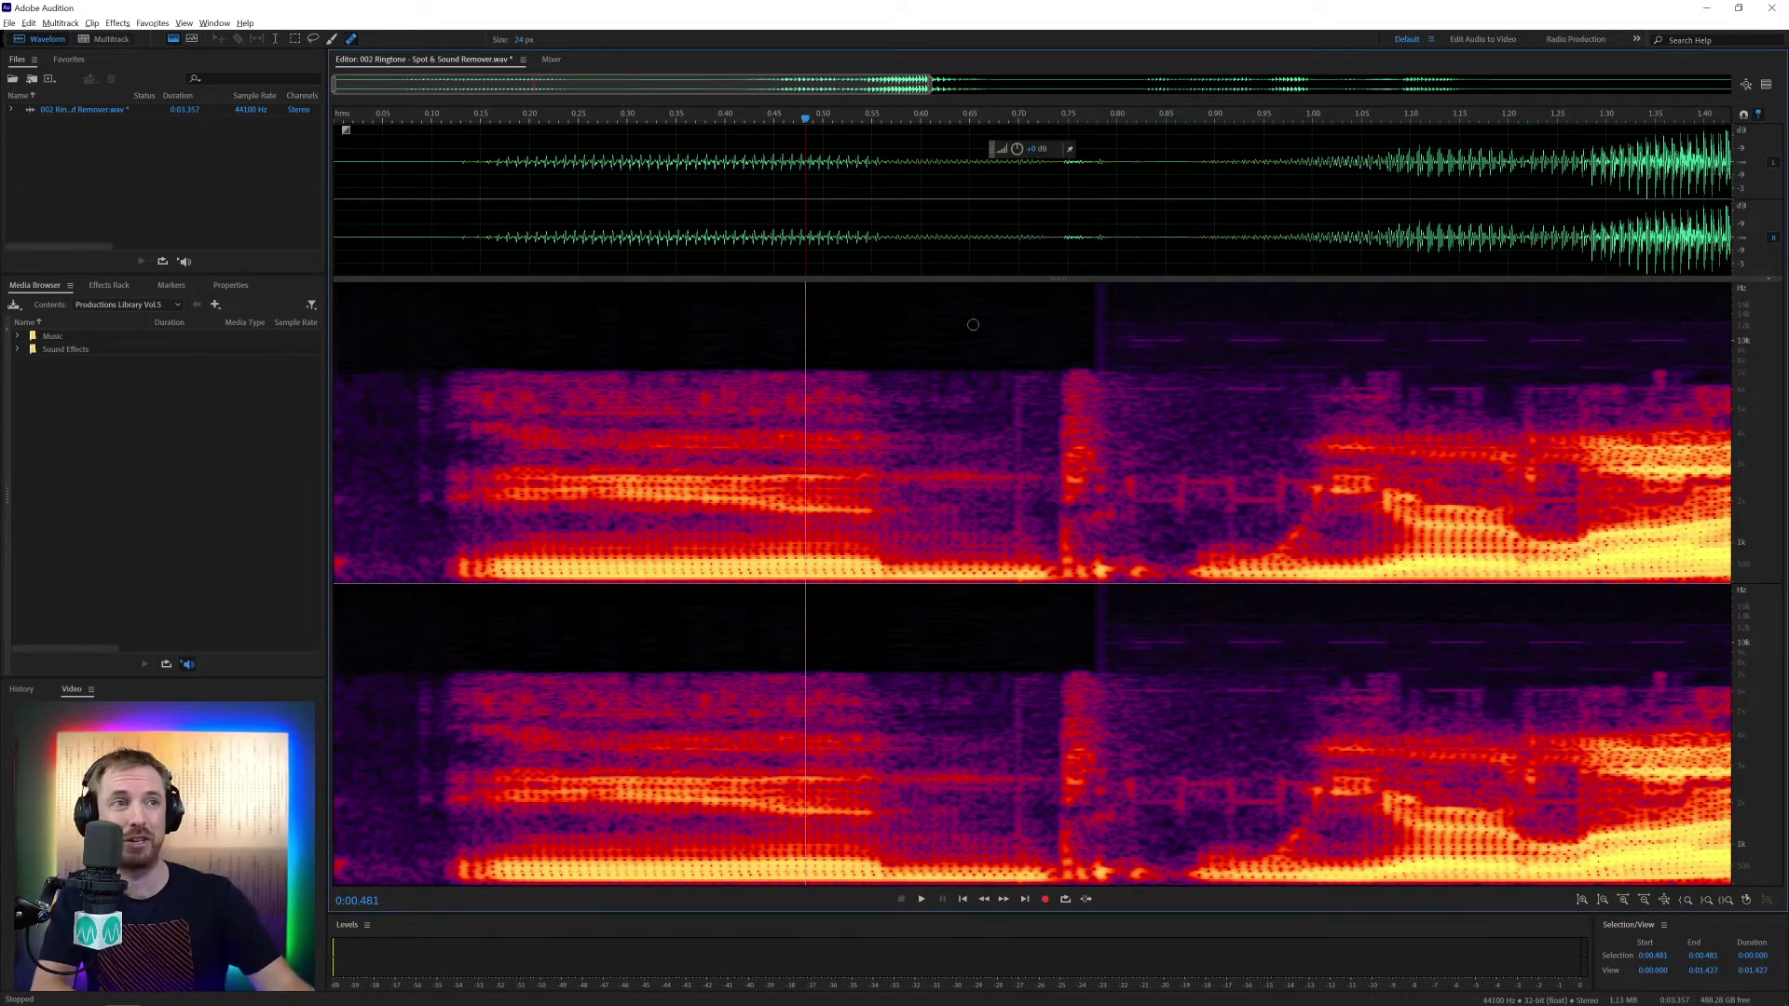
pyautogui.moveTo(680, 82); pyautogui.dragTo(886, 87)
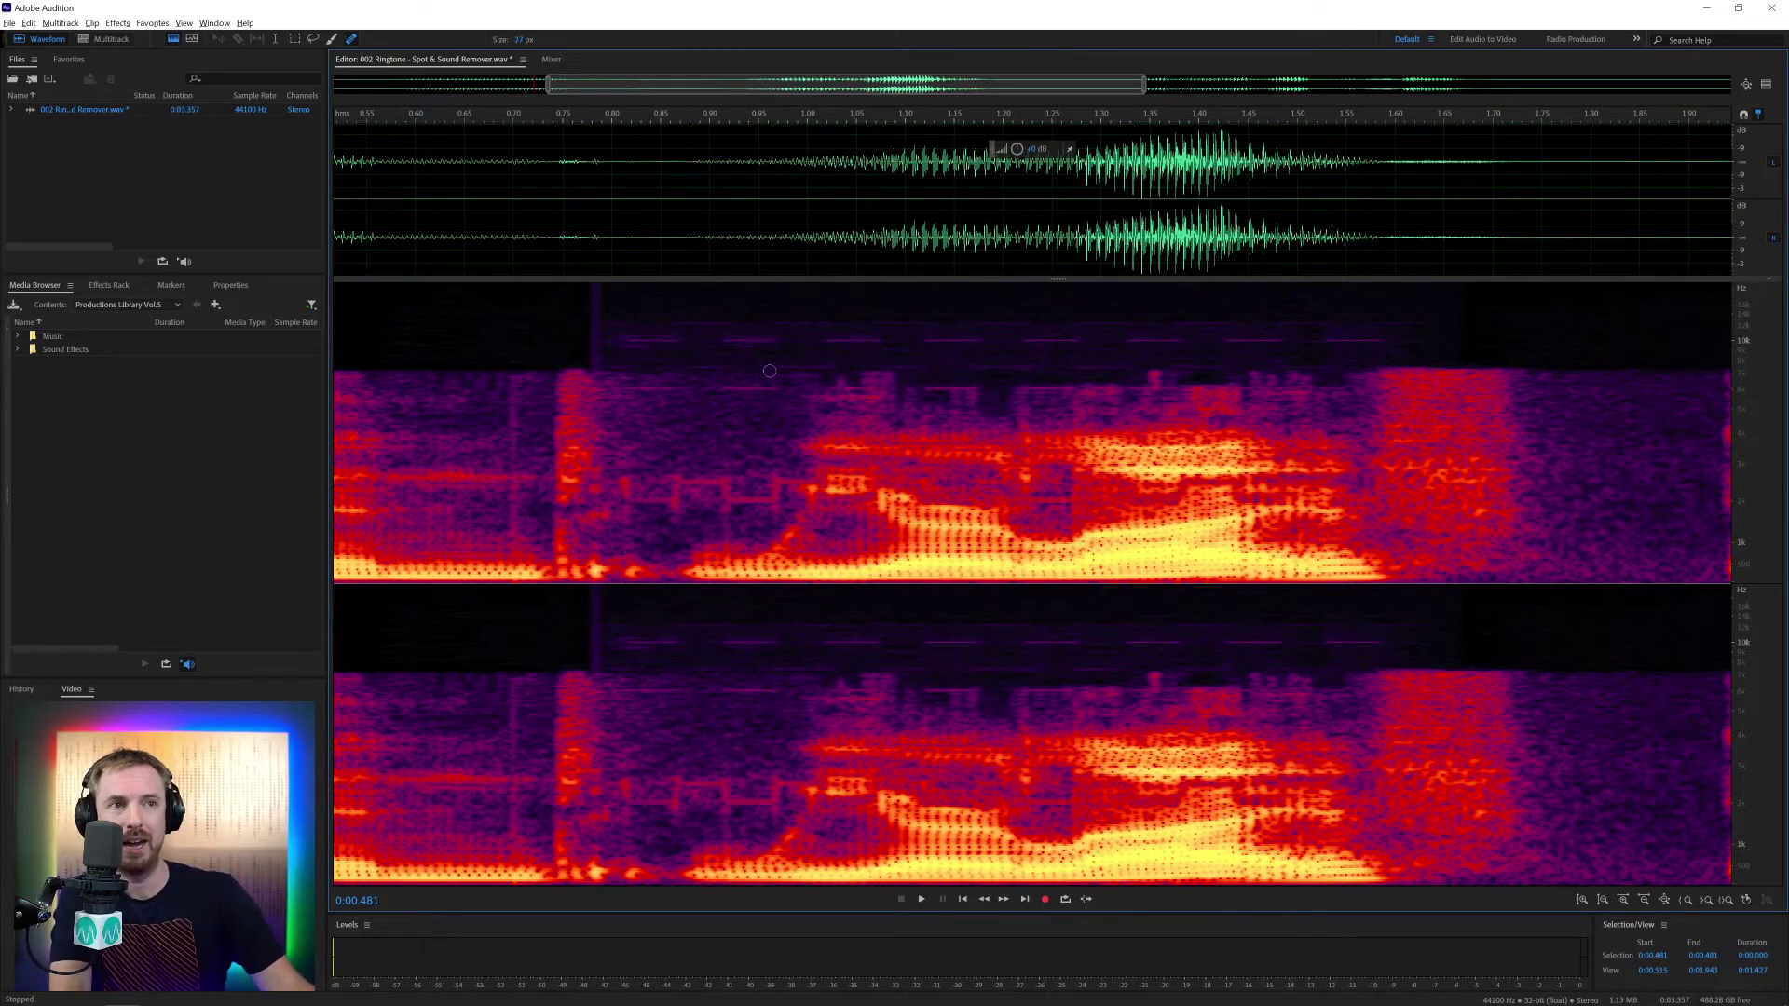
pyautogui.moveTo(601, 331); pyautogui.dragTo(1397, 329)
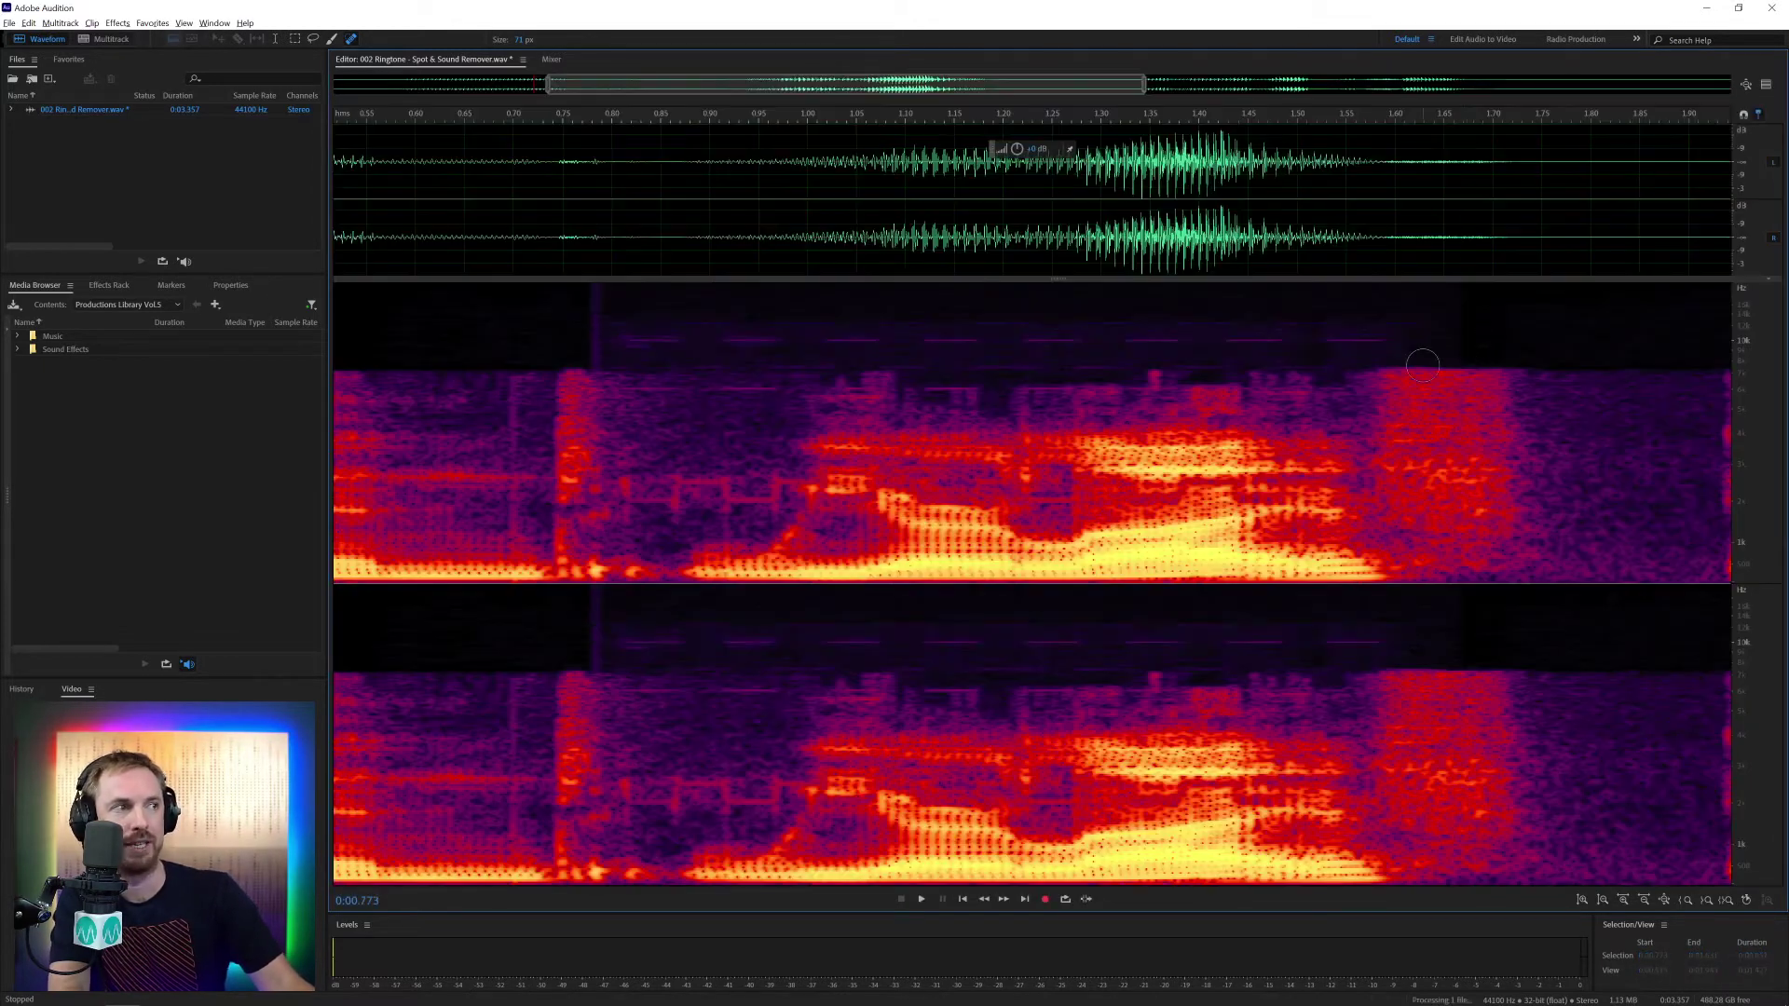
# Replay the result and heal the remaining ringtone tone lines around 0.77–1.55 s
pyautogui.press('space')
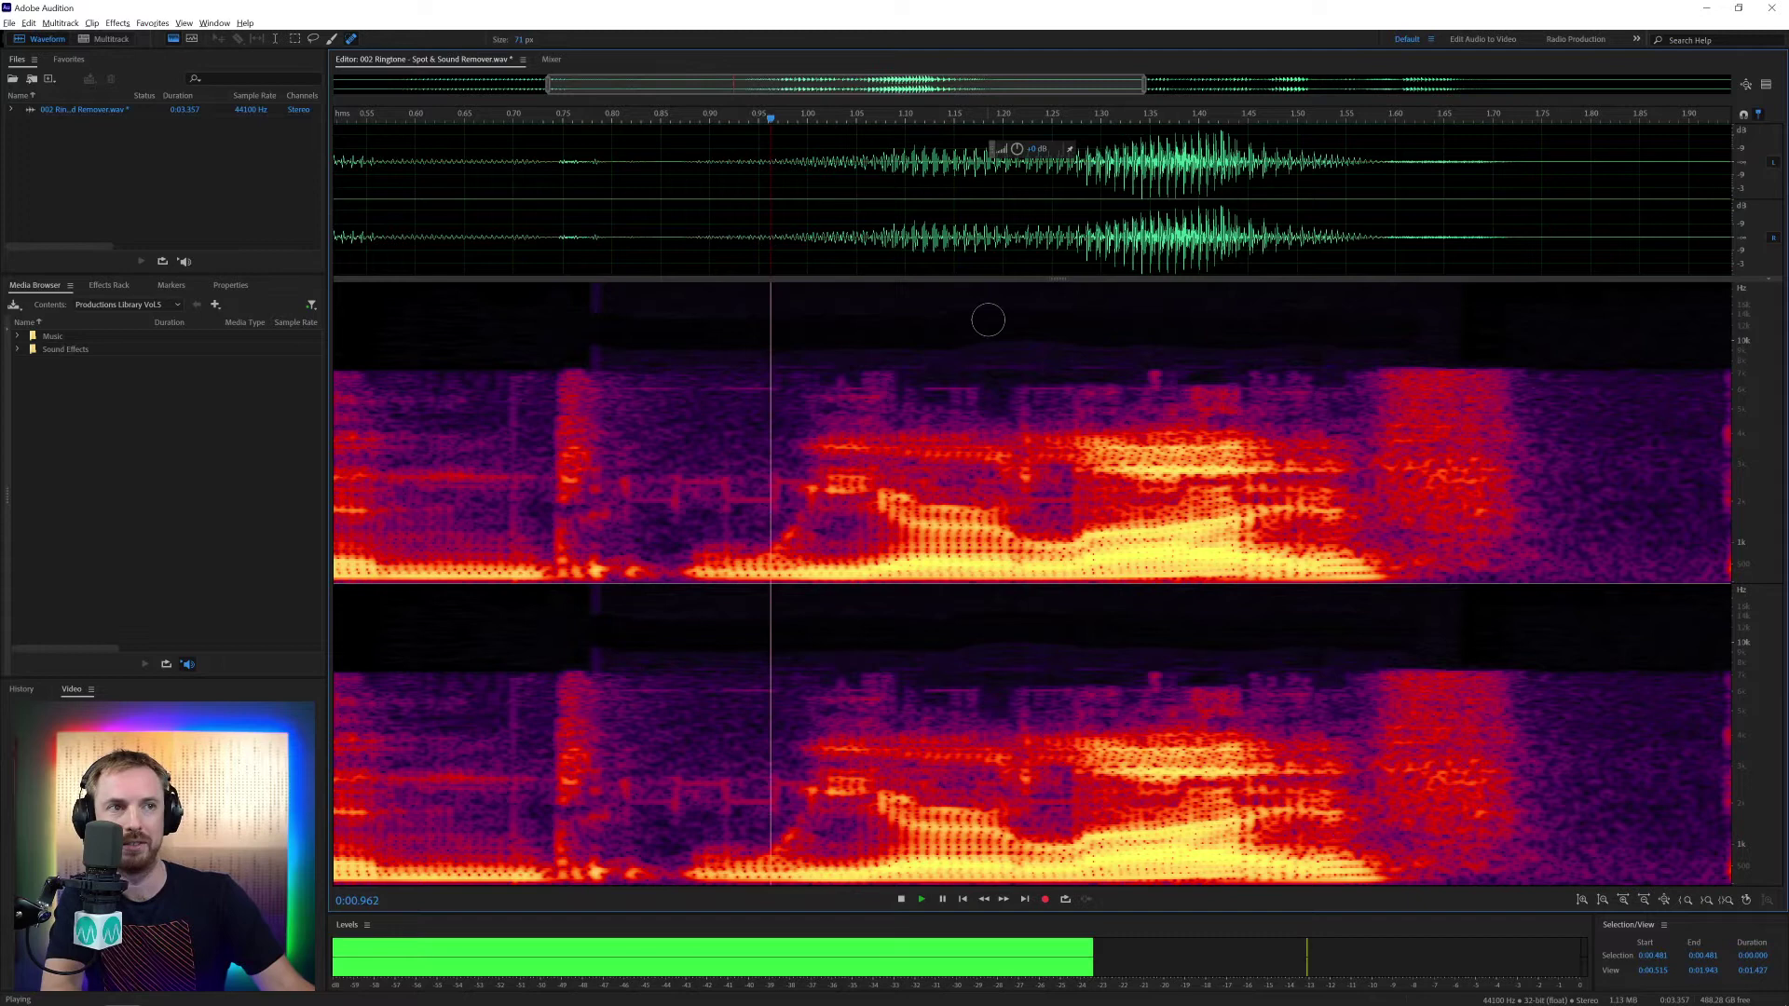
pyautogui.press('space')
pyautogui.press('space')
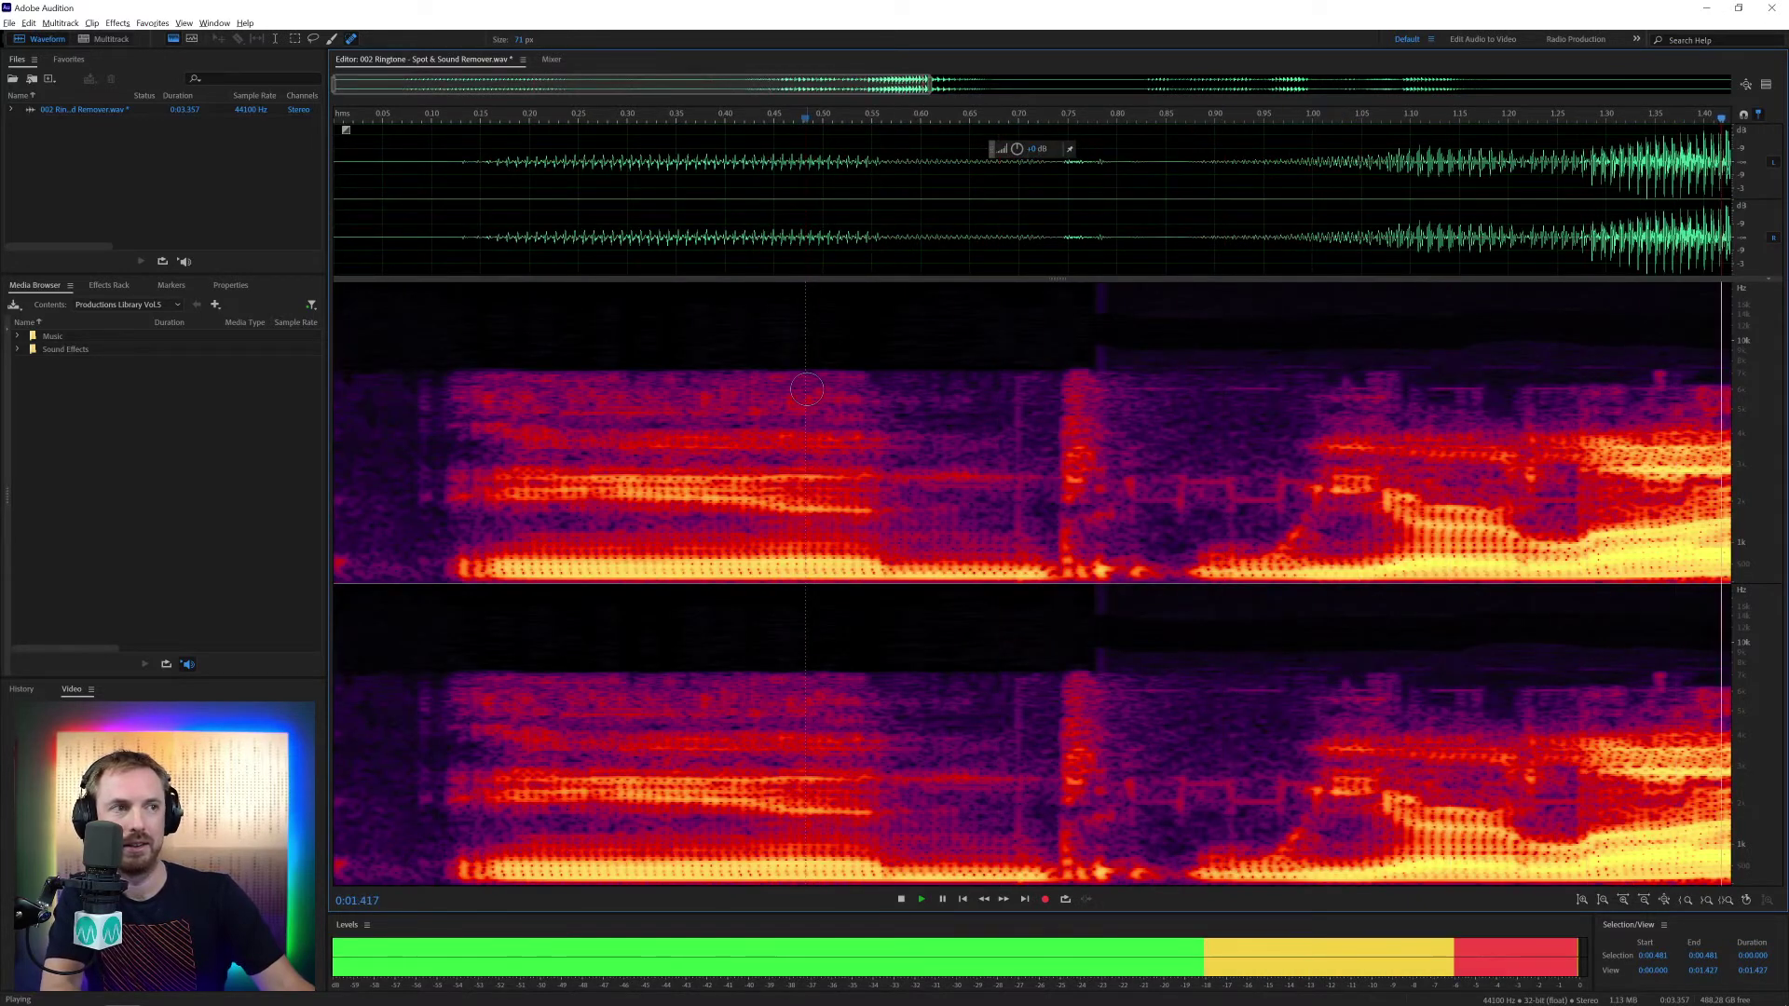
pyautogui.press('space')
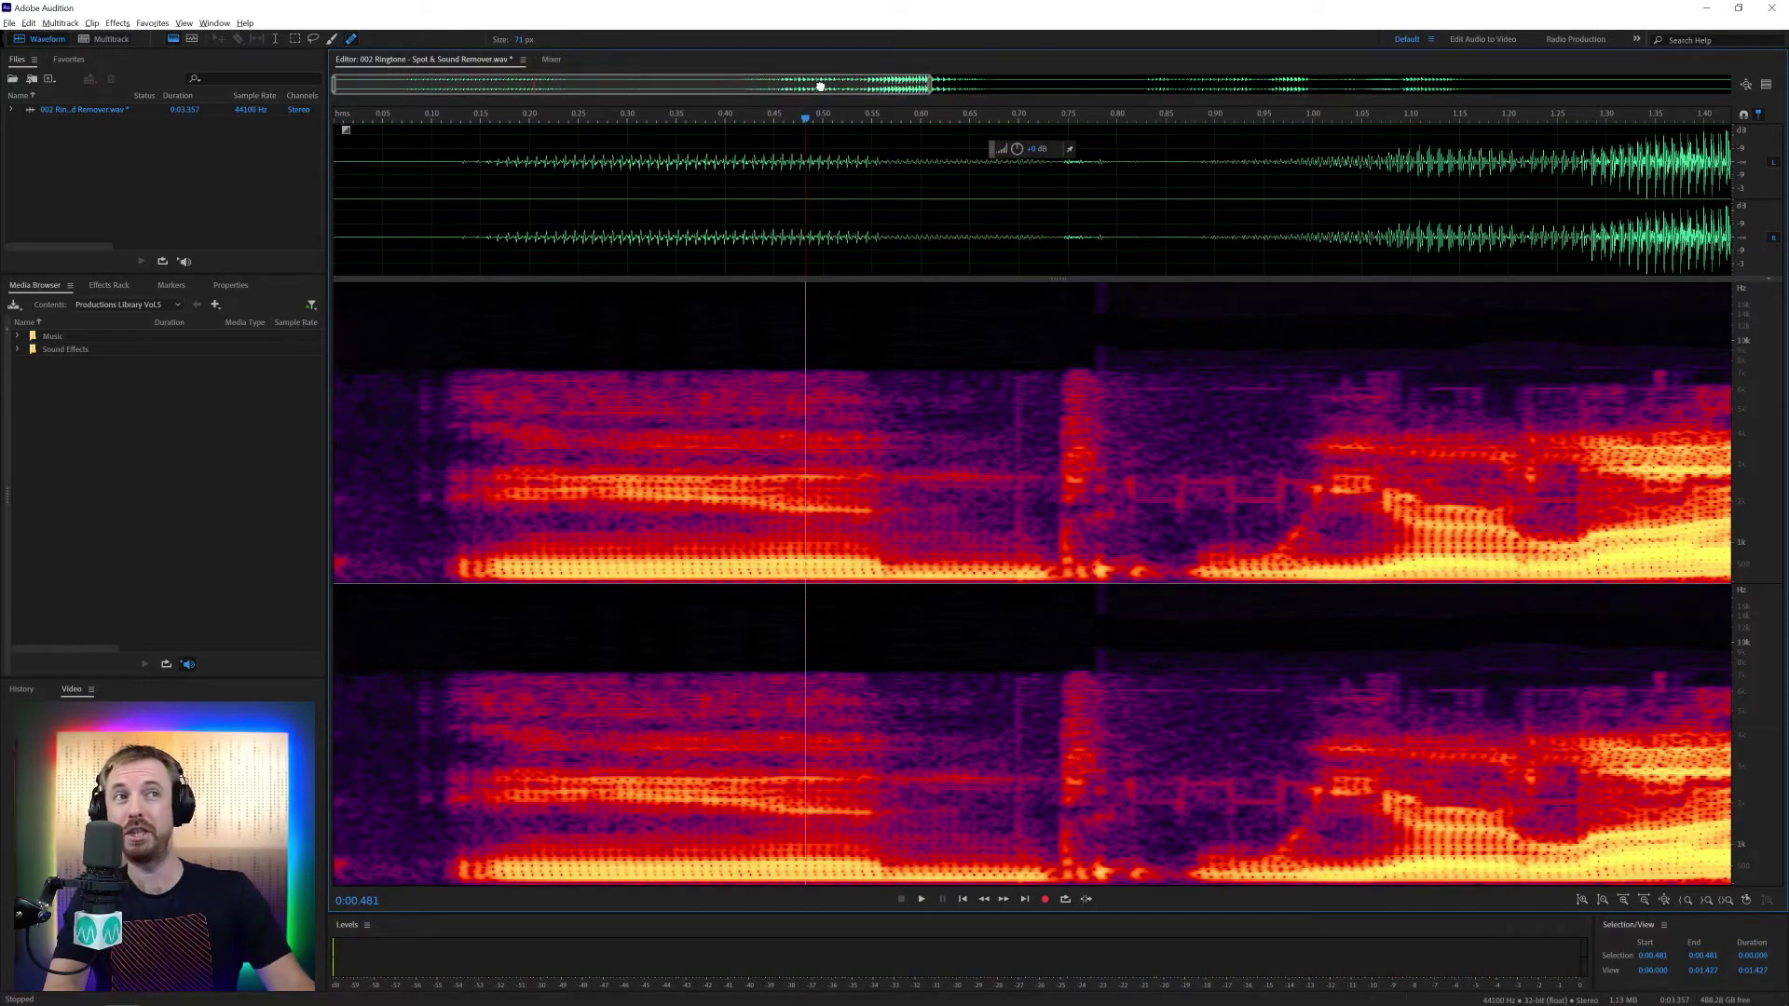
pyautogui.moveTo(817, 84); pyautogui.dragTo(1031, 83)
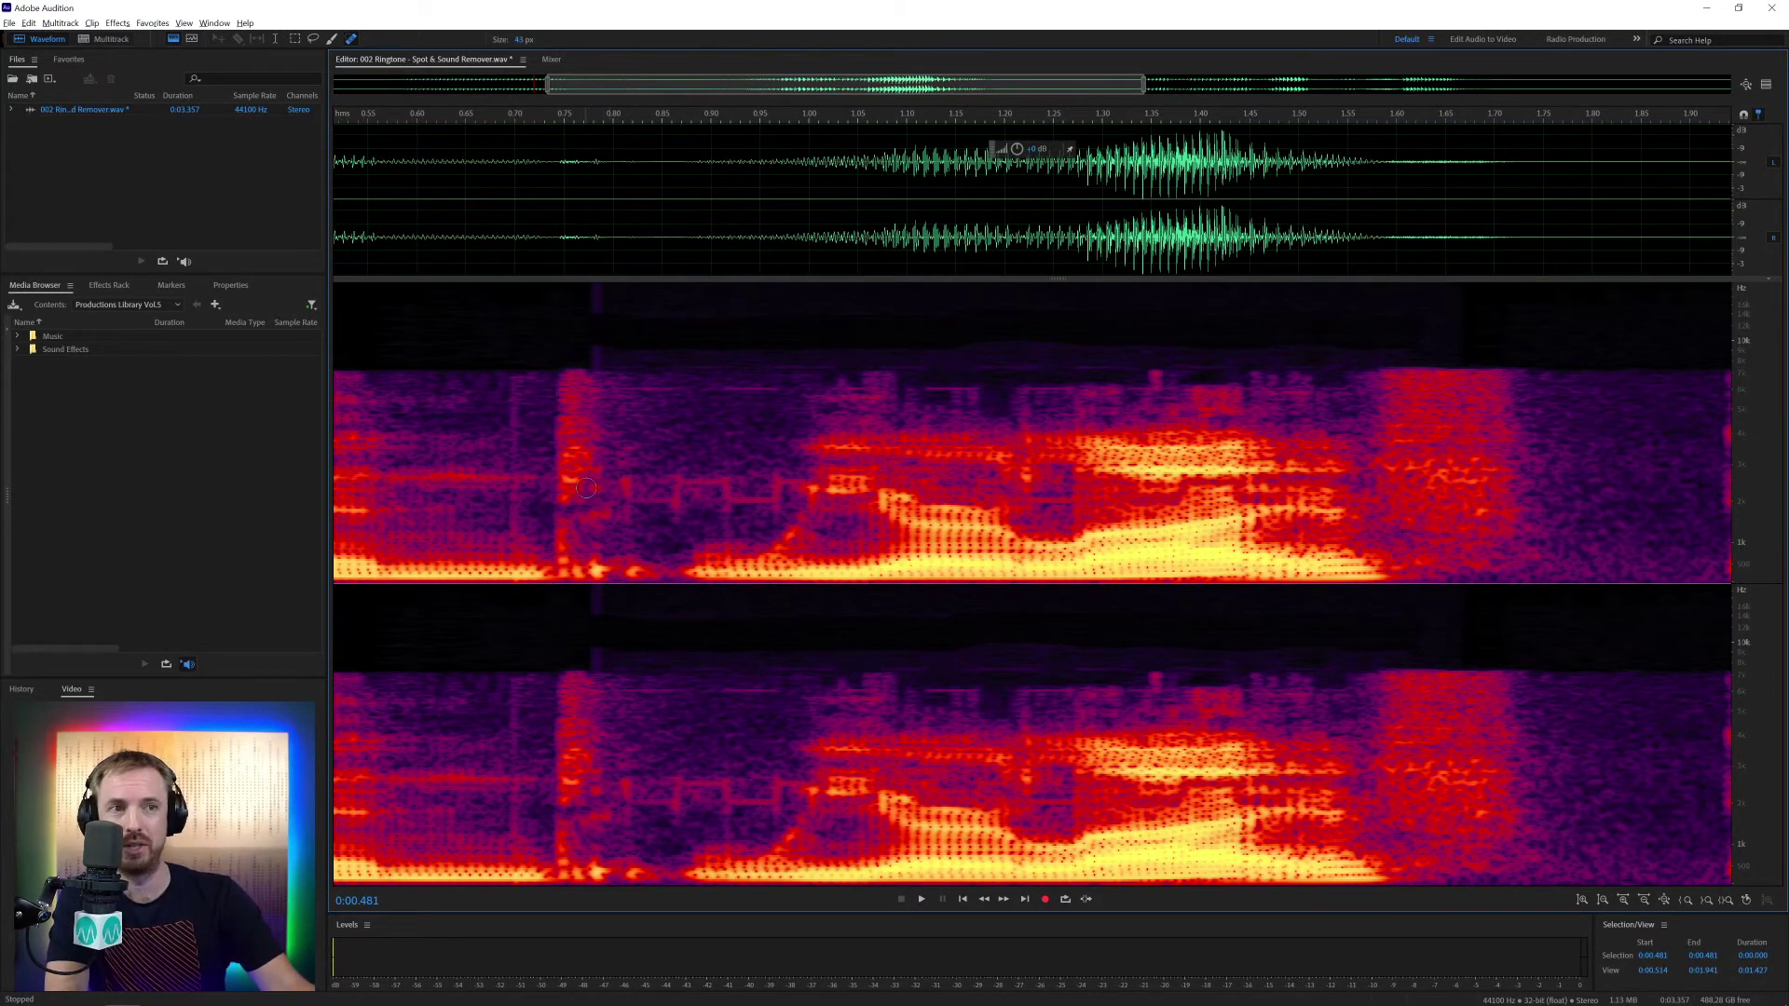
pyautogui.moveTo(586, 488)
pyautogui.mouseDown()
pyautogui.moveTo(673, 497)
pyautogui.moveTo(672, 482)
pyautogui.moveTo(720, 481)
pyautogui.moveTo(732, 505)
pyautogui.moveTo(778, 479)
pyautogui.moveTo(829, 483)
pyautogui.moveTo(831, 501)
pyautogui.moveTo(879, 484)
pyautogui.moveTo(969, 505)
pyautogui.moveTo(985, 487)
pyautogui.moveTo(1074, 499)
pyautogui.moveTo(1120, 480)
pyautogui.moveTo(1146, 499)
pyautogui.moveTo(1225, 484)
pyautogui.moveTo(1370, 503)
pyautogui.mouseUp()
pyautogui.scroll(-1, 1169, 495)
# Play back the healed dialogue from the start to check the ringtone is gone
pyautogui.click(519, 400)
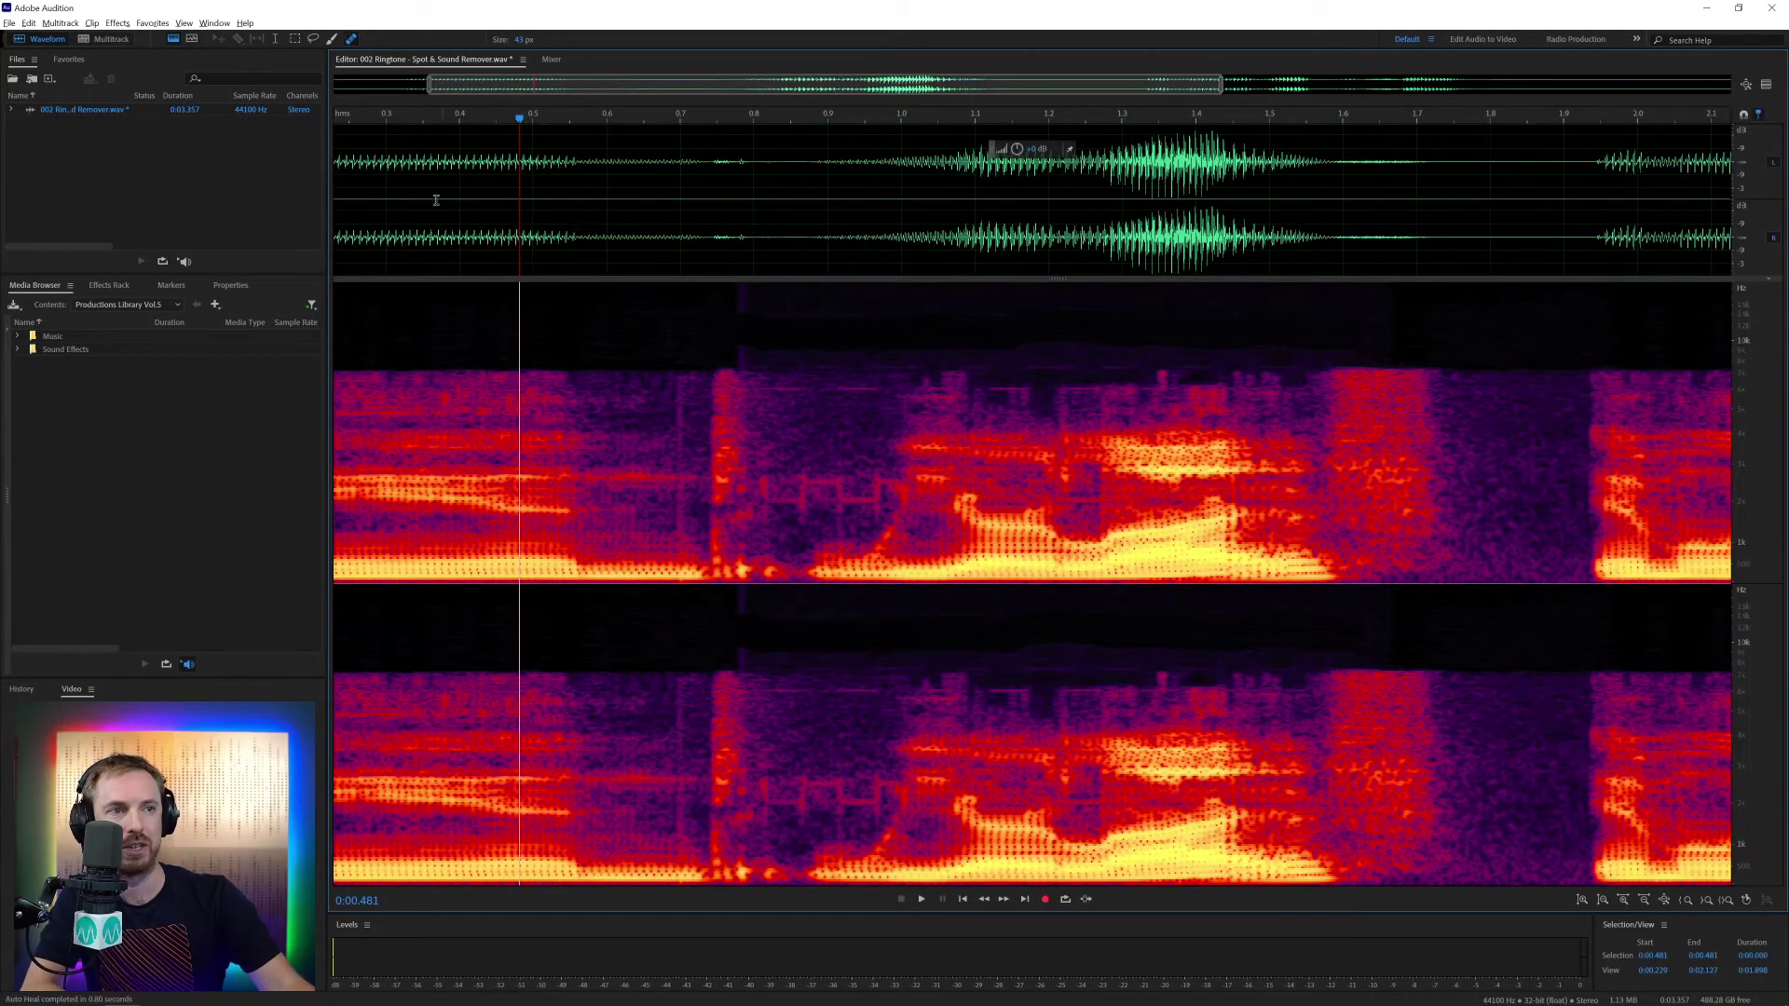
pyautogui.click(423, 167)
pyautogui.press('space')
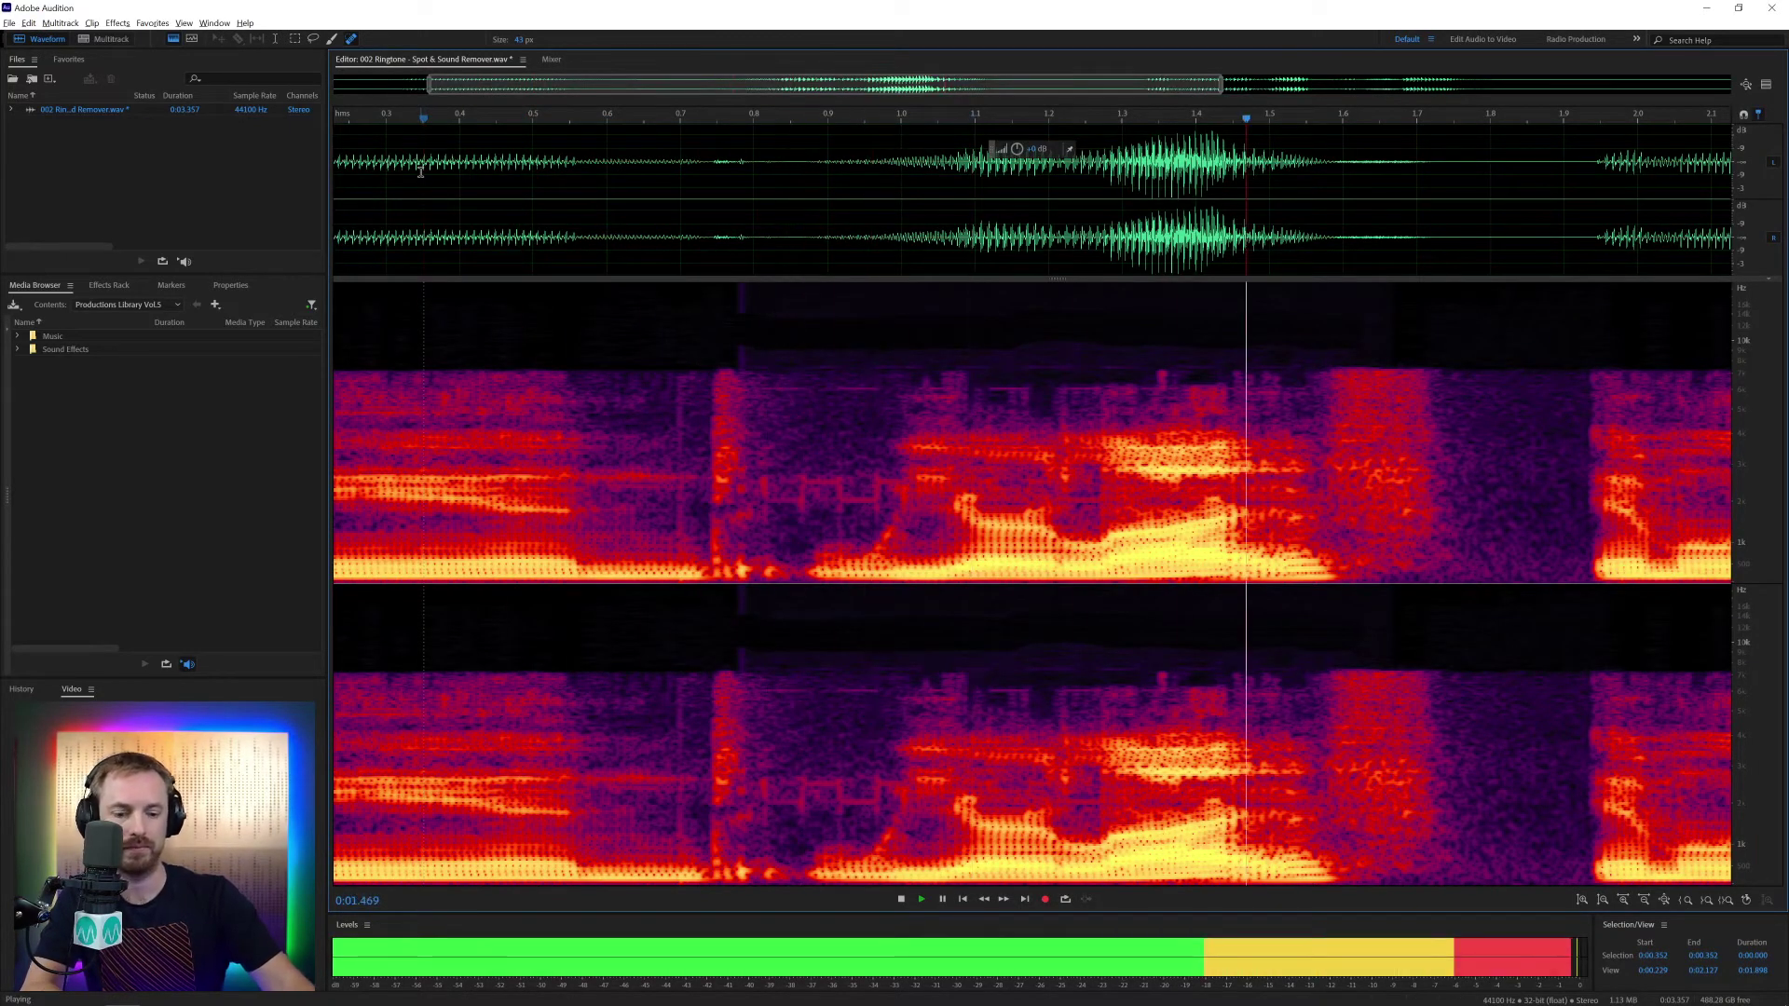
pyautogui.press('space')
pyautogui.press('\\')
pyautogui.click(354, 179)
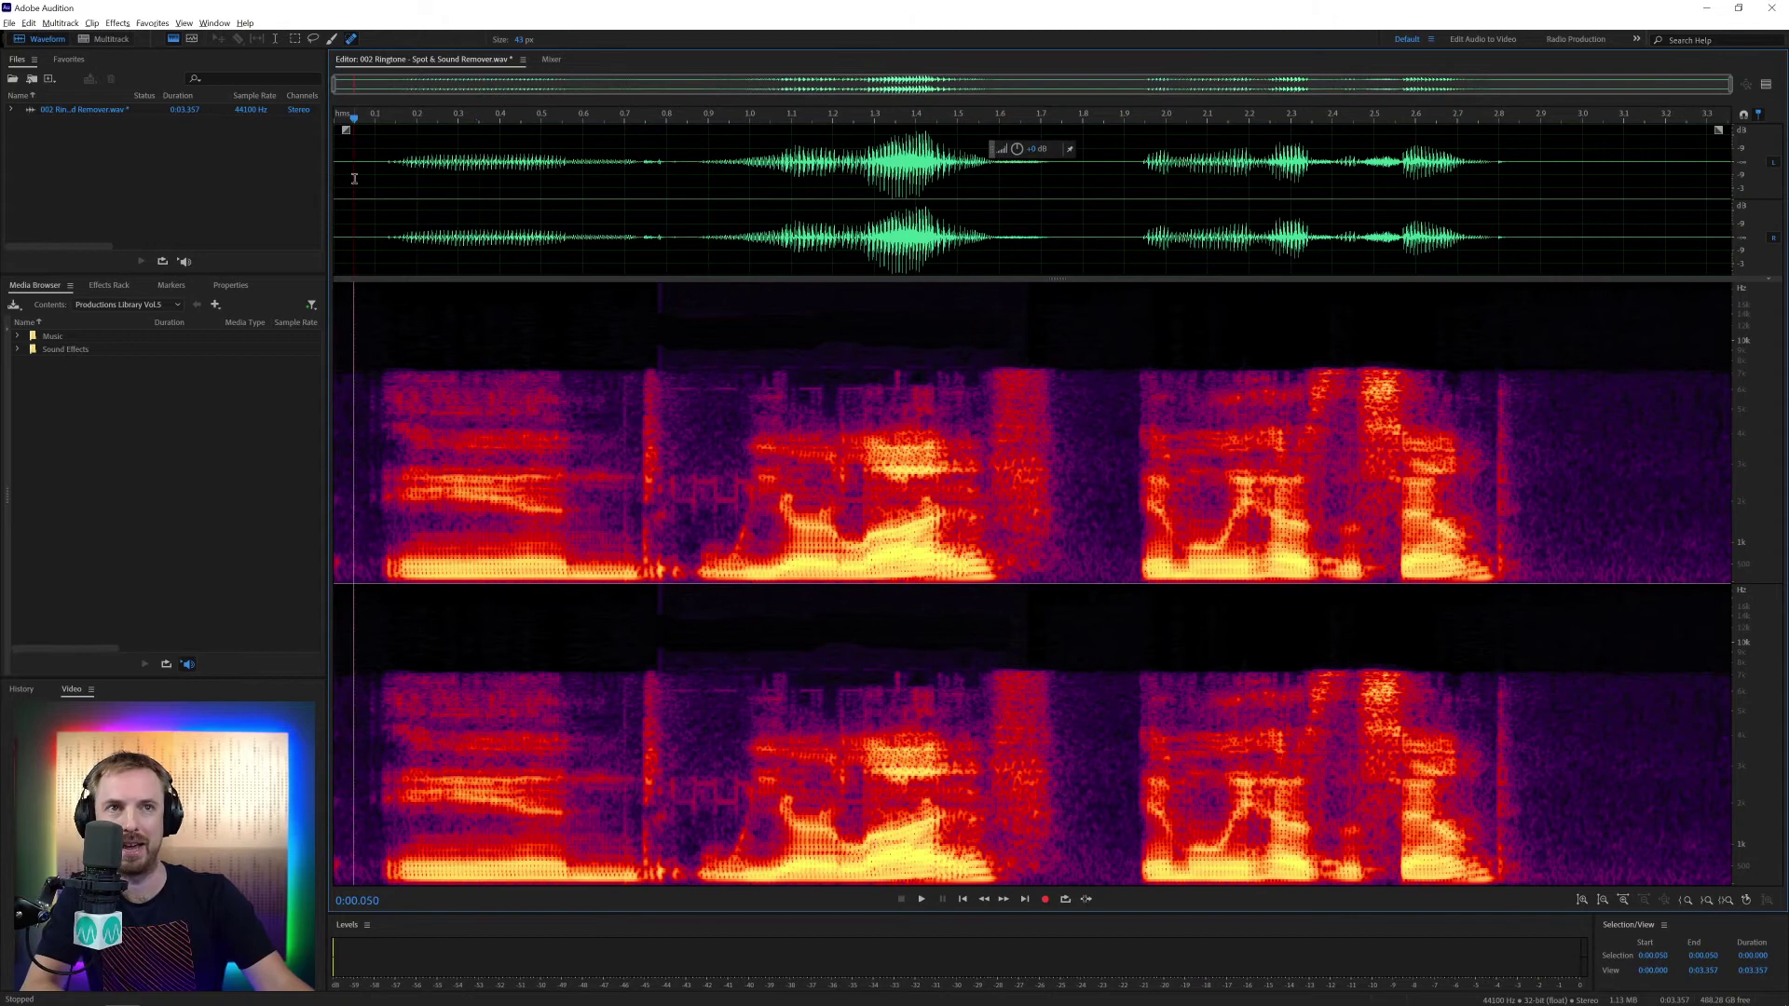
pyautogui.press('space')
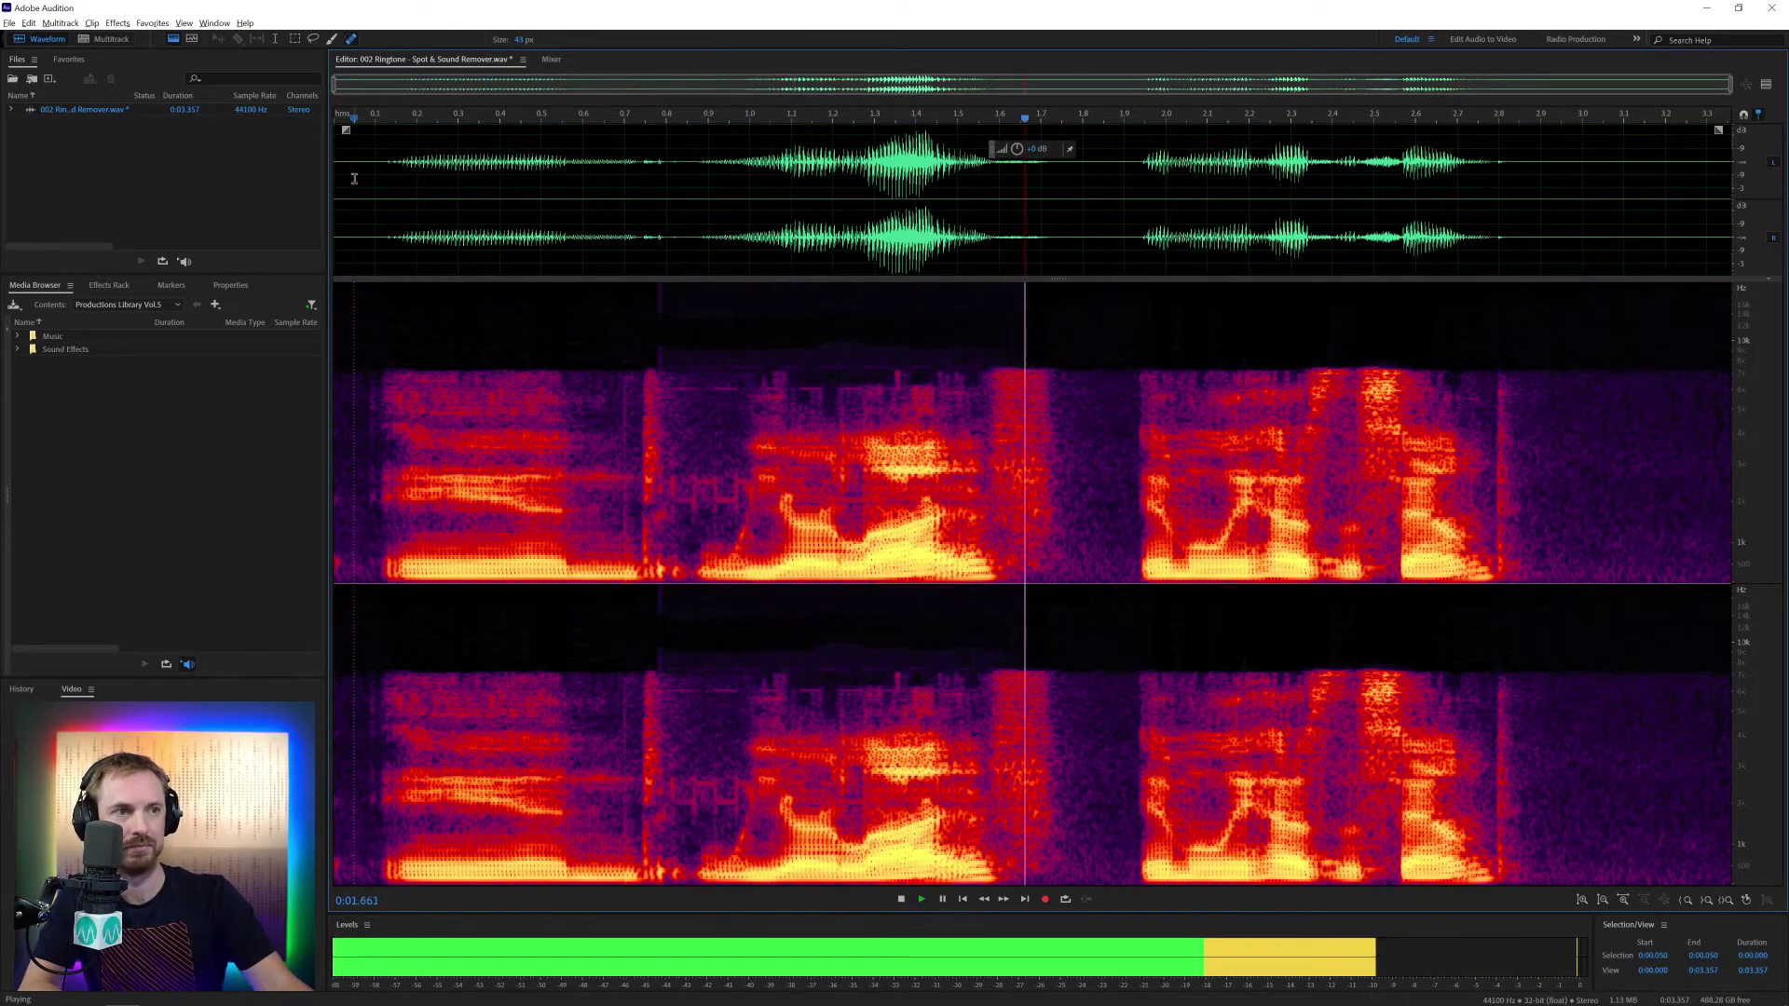
pyautogui.press('space')
# Copy the whole healed audio into a new mono file, Untitled 1
pyautogui.hotkey('ctrl', 'a')
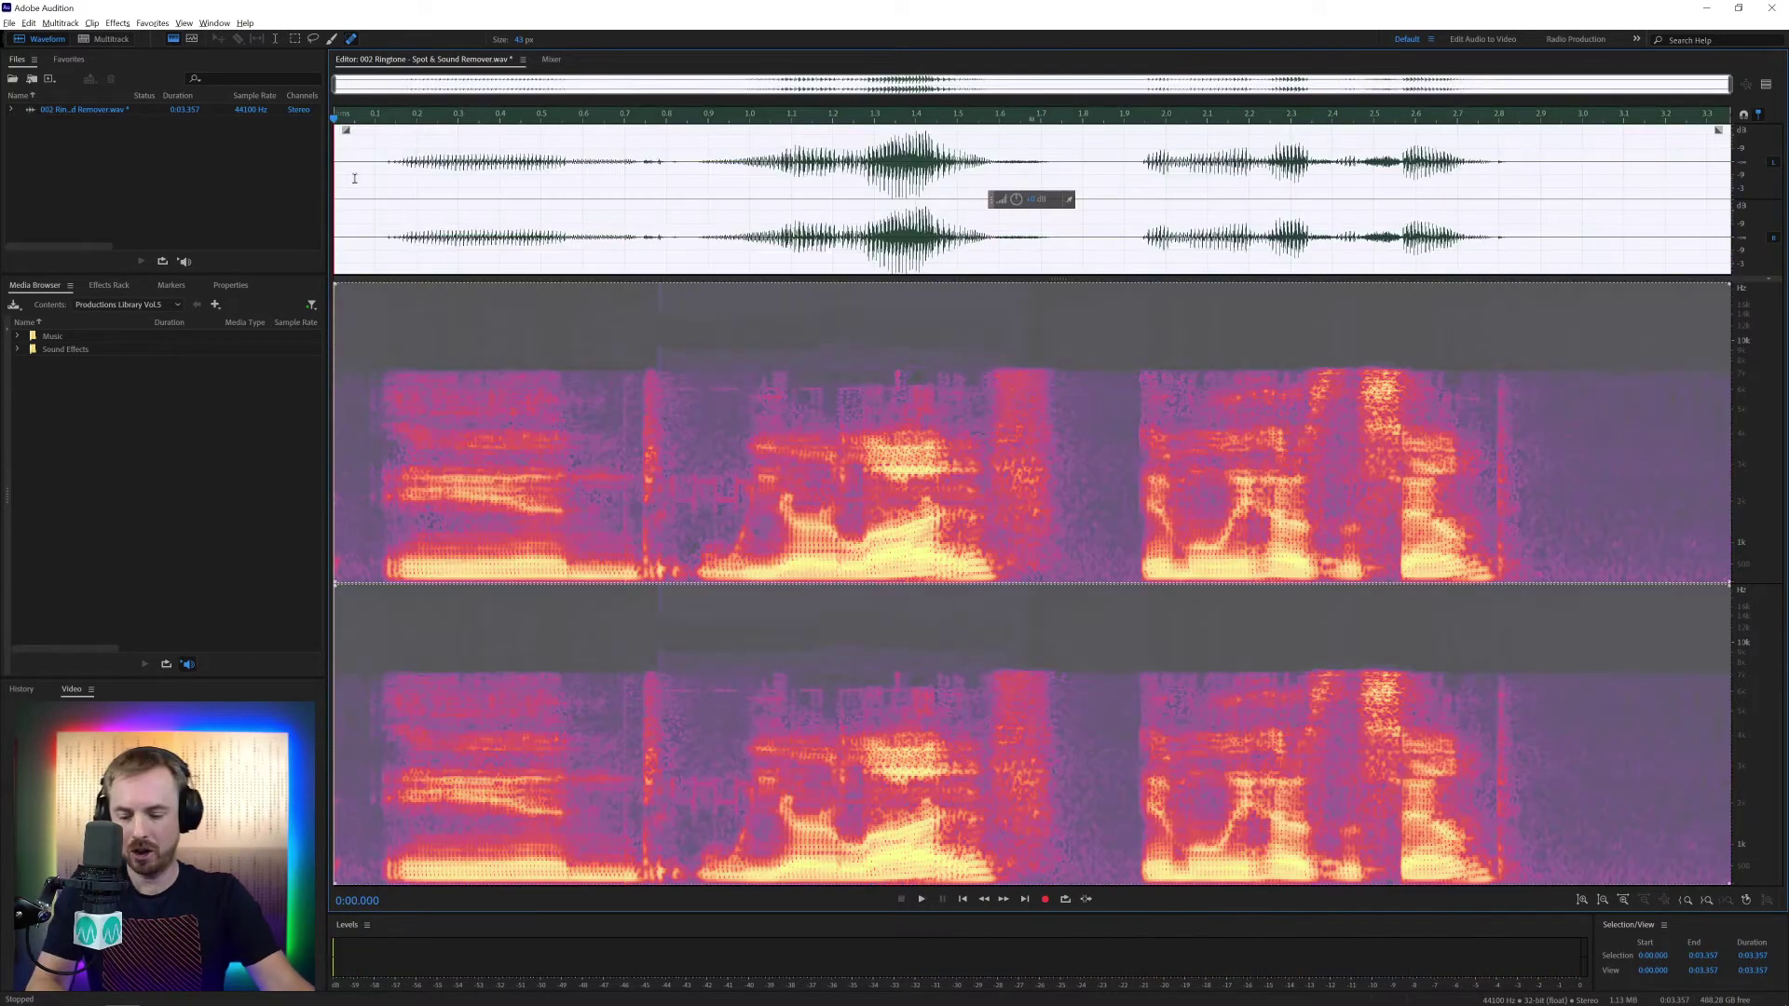
pyautogui.hotkey('ctrl', 'c')
pyautogui.hotkey('ctrl', 'shift', 'n')
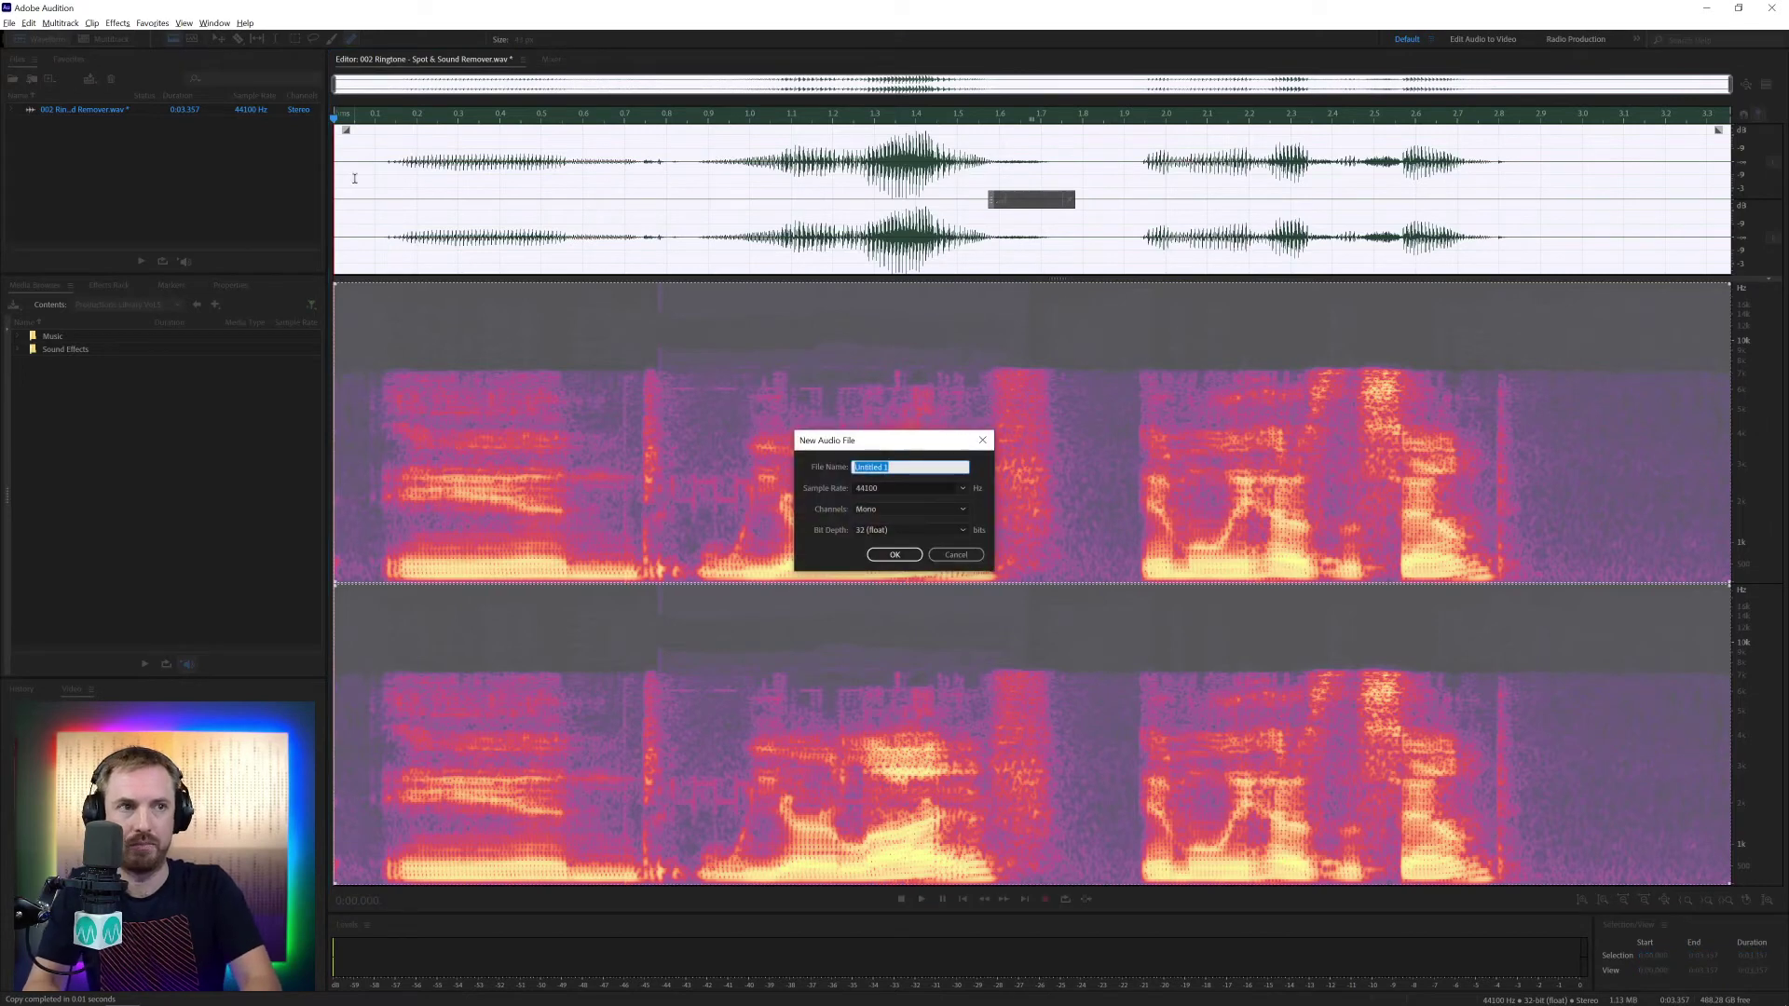
pyautogui.press('Return')
pyautogui.hotkey('ctrl', 'v')
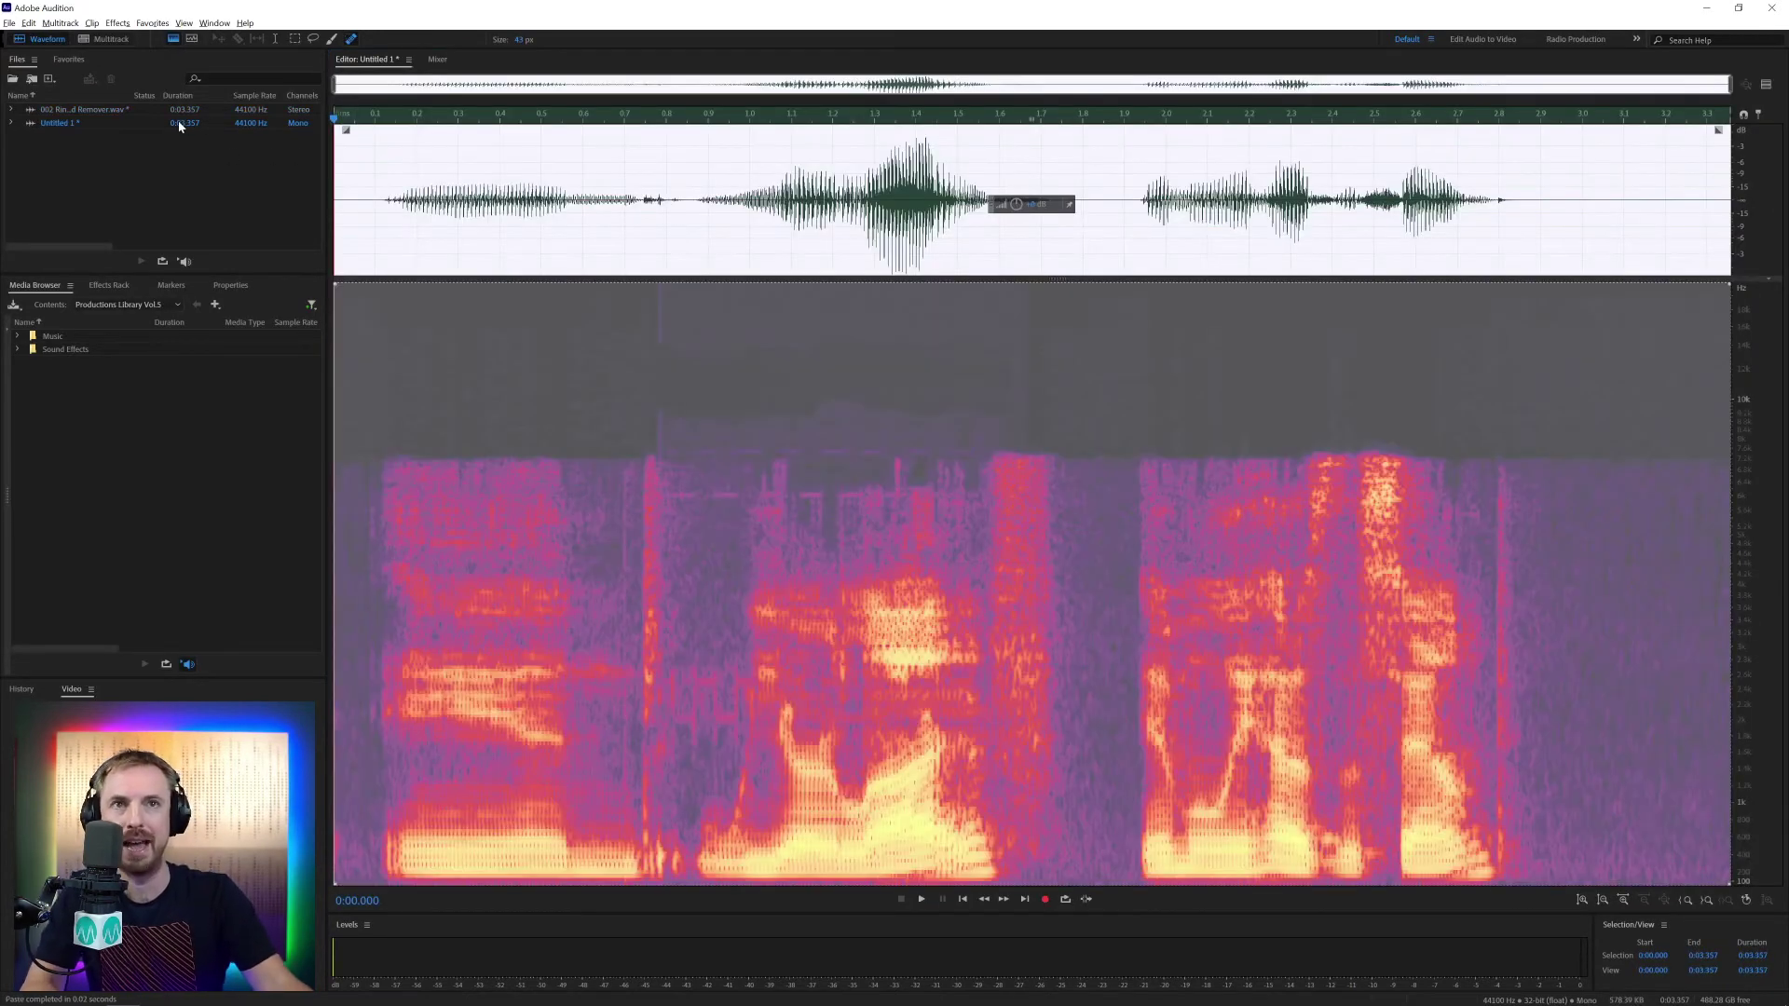
# Undo the heal in the original recording and compare its playback with Untitled 1
pyautogui.doubleClick(93, 110)
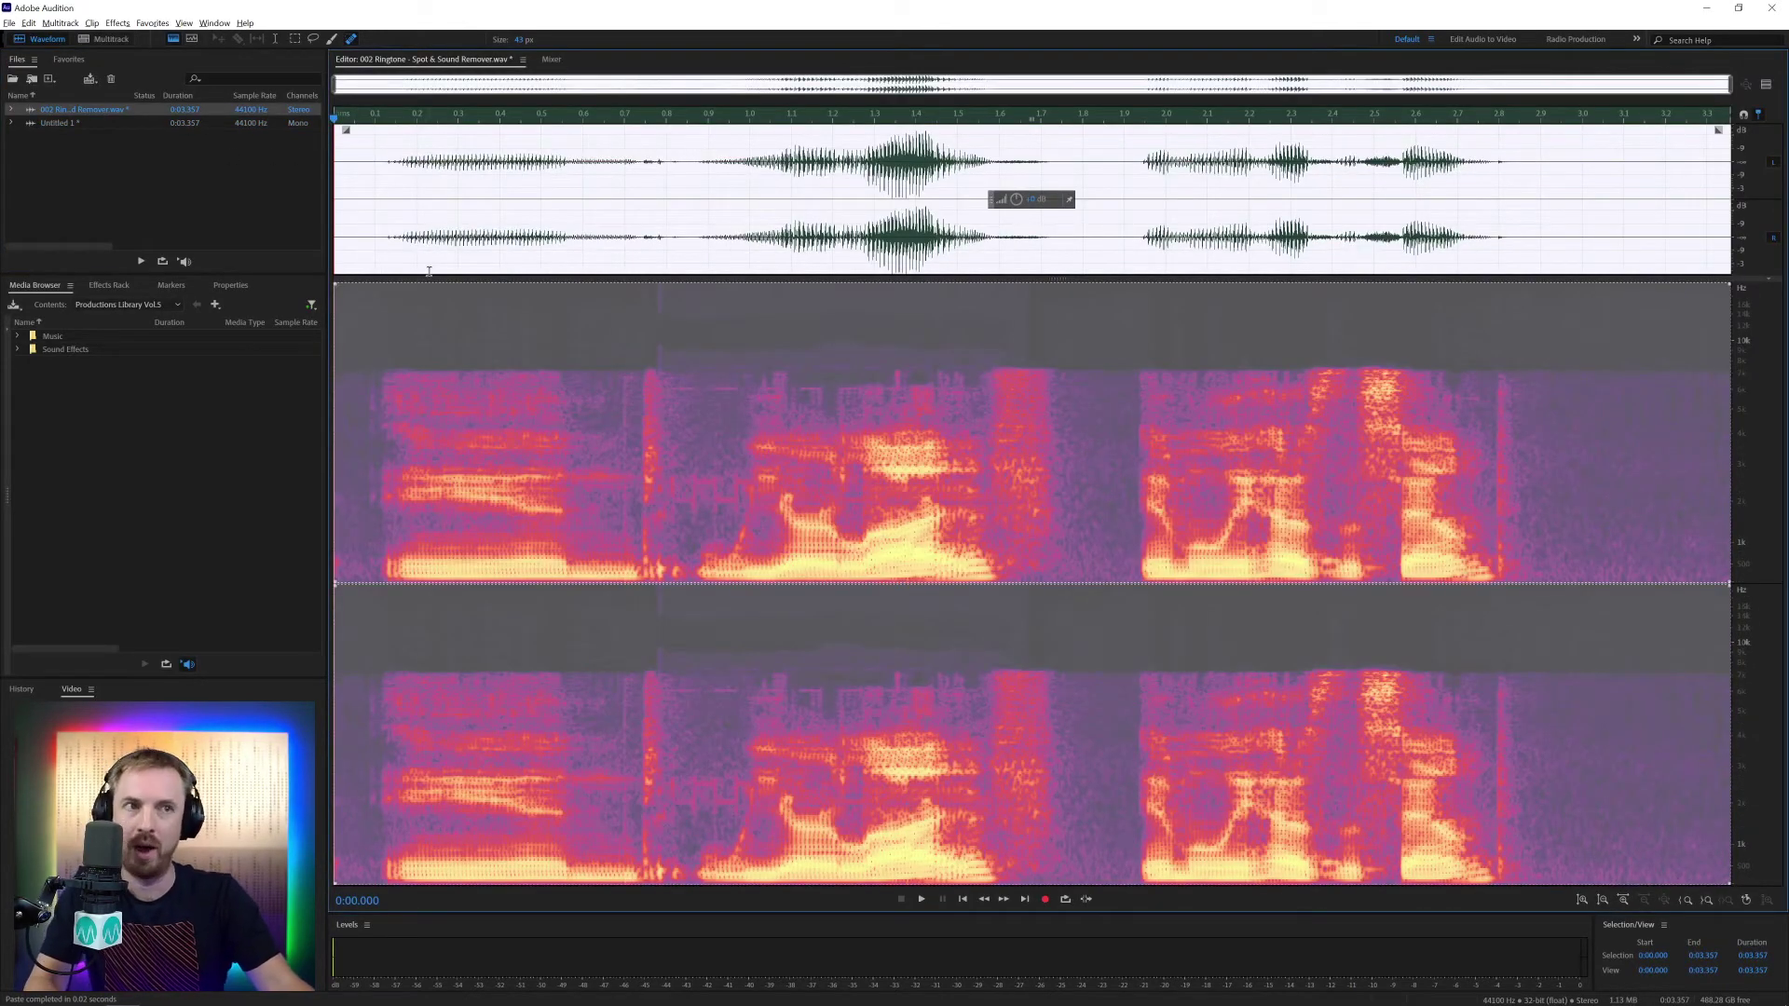
pyautogui.hotkey('ctrl', 'z')
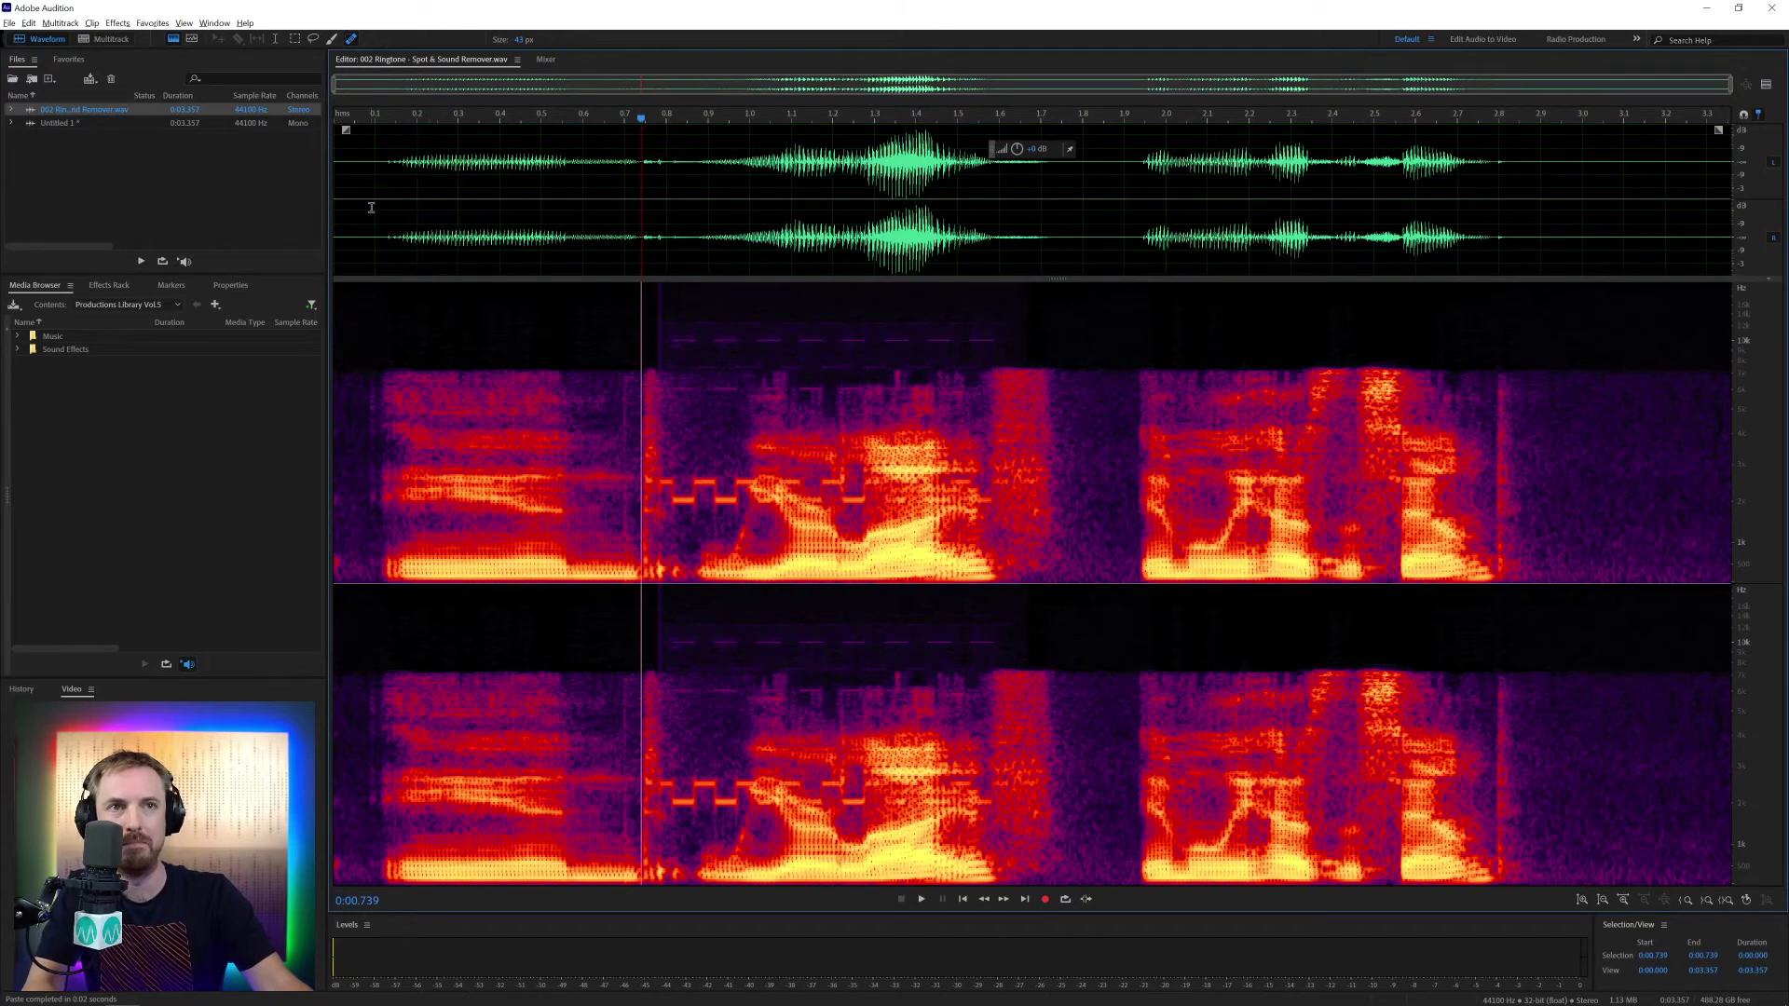
pyautogui.click(370, 207)
pyautogui.press('space')
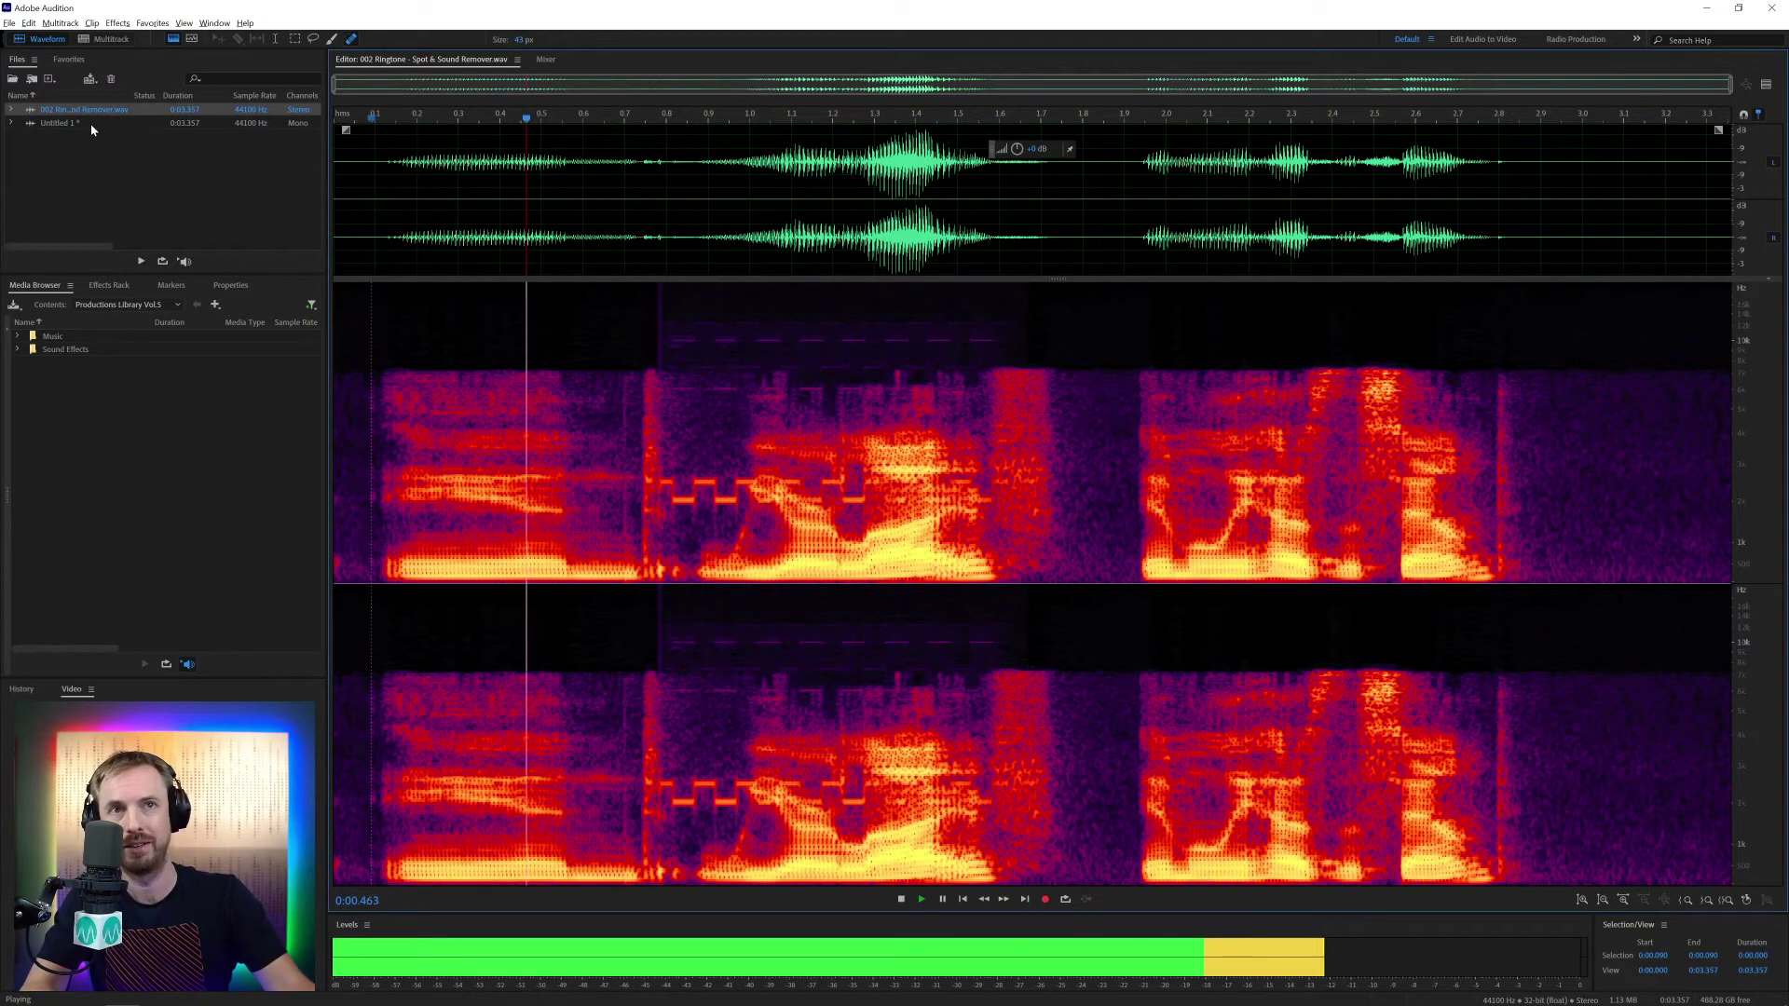
pyautogui.doubleClick(65, 123)
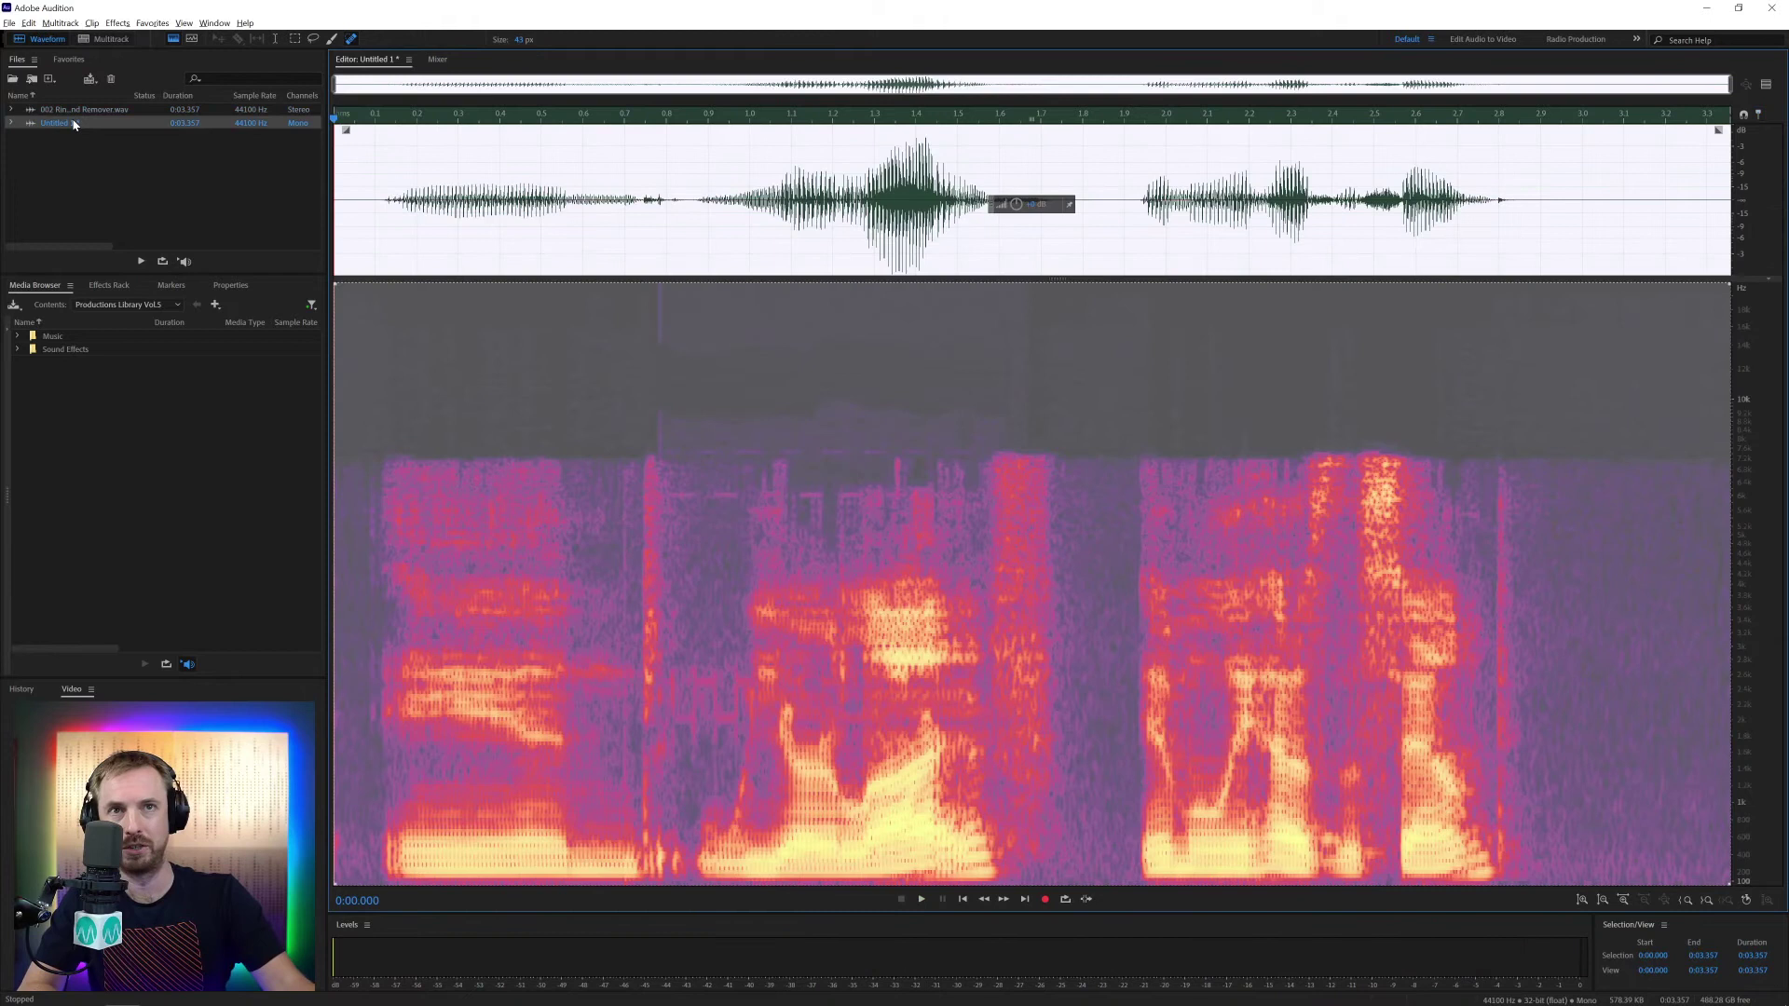
pyautogui.press('space')
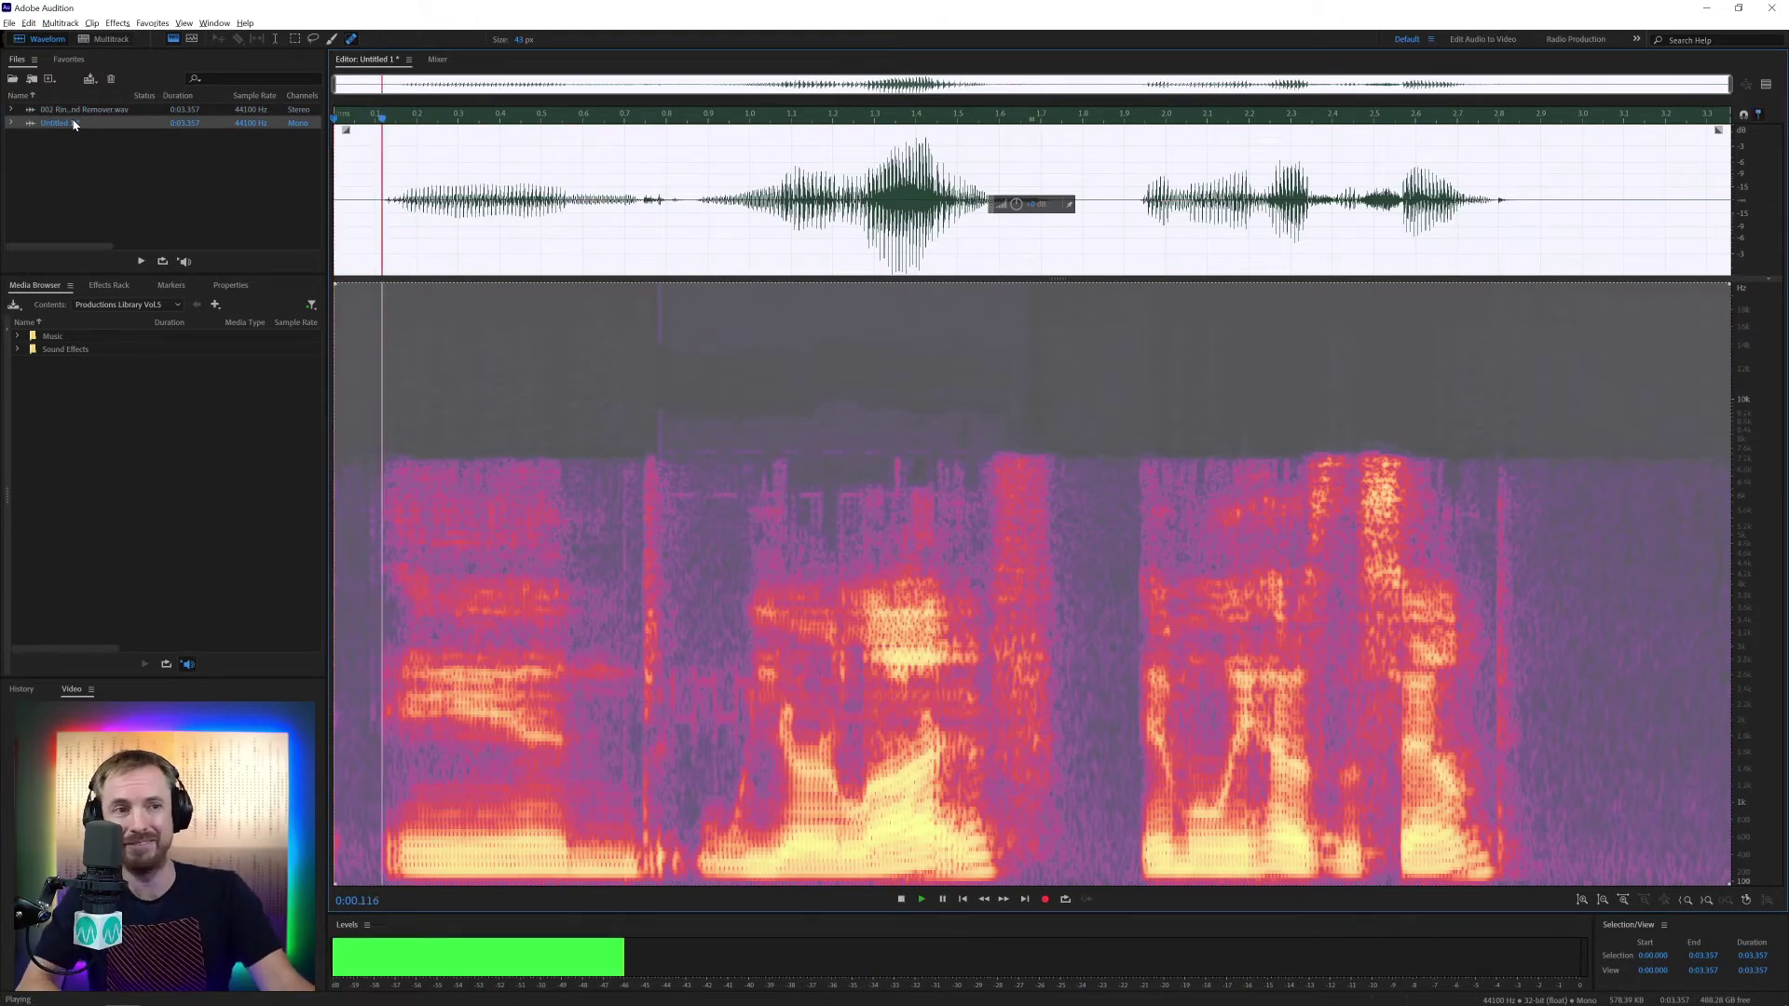
pyautogui.press('space')
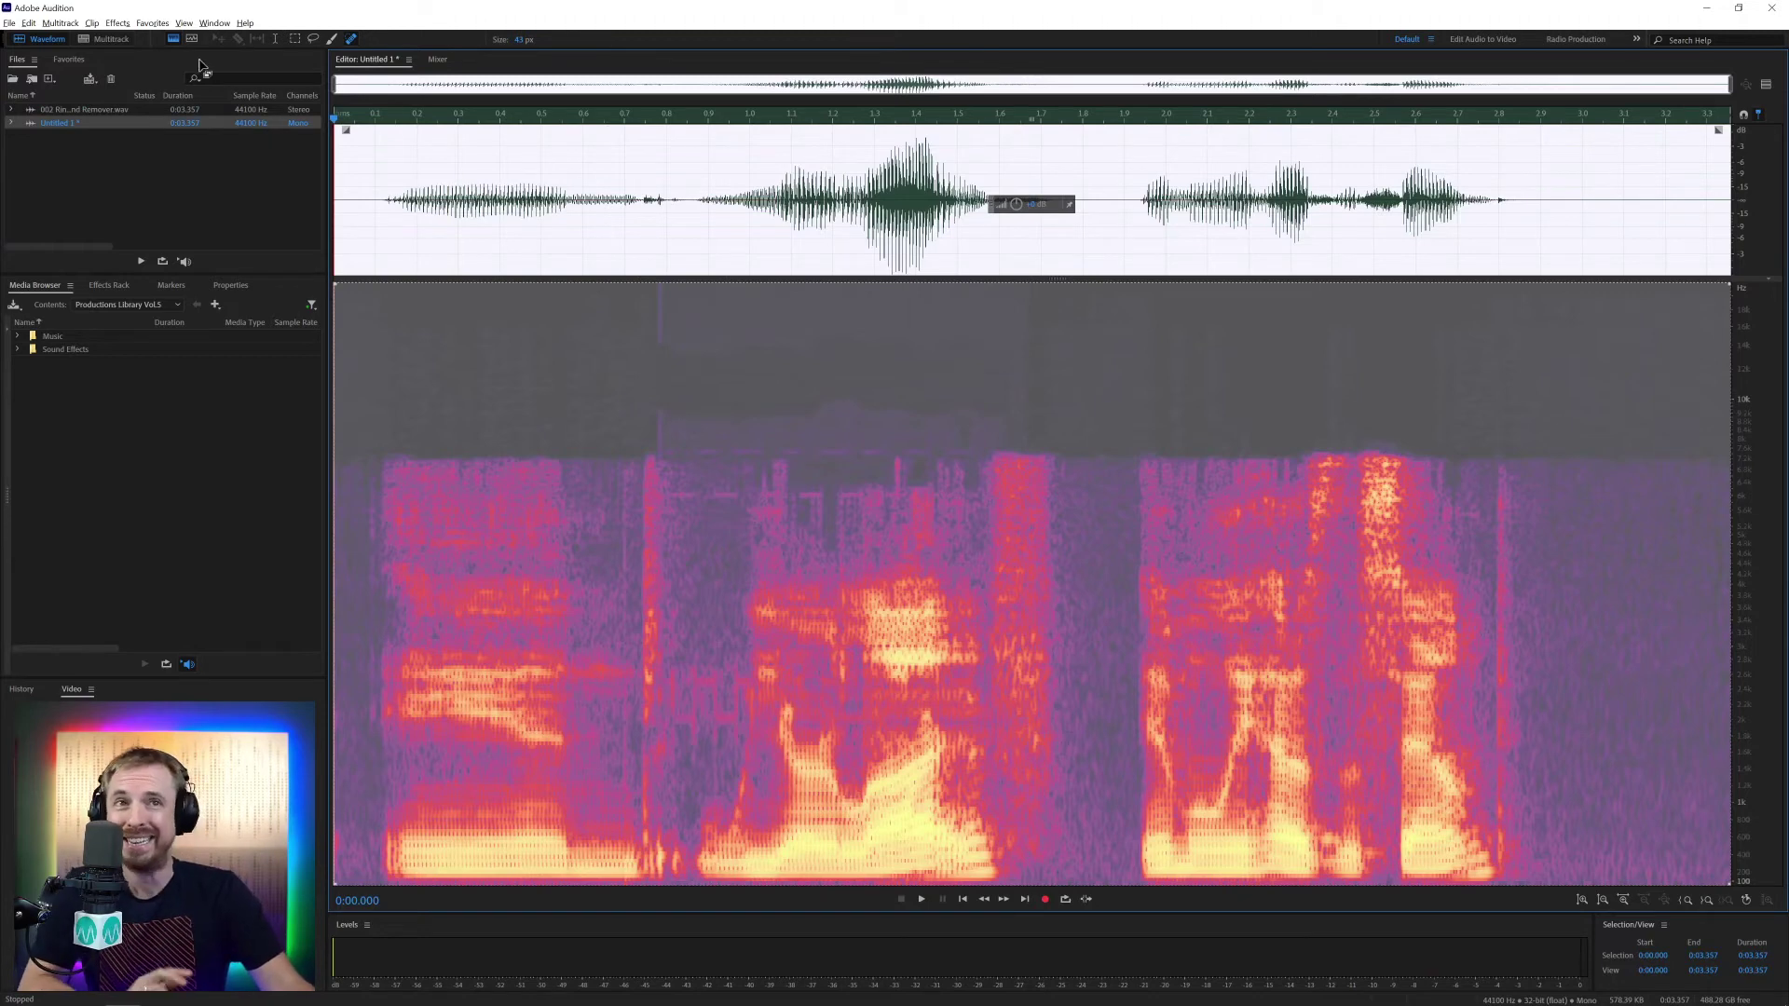
# Apply a Dynamics AutoGate with threshold lowered to about -28.4 dB to Untitled 1
pyautogui.click(118, 24)
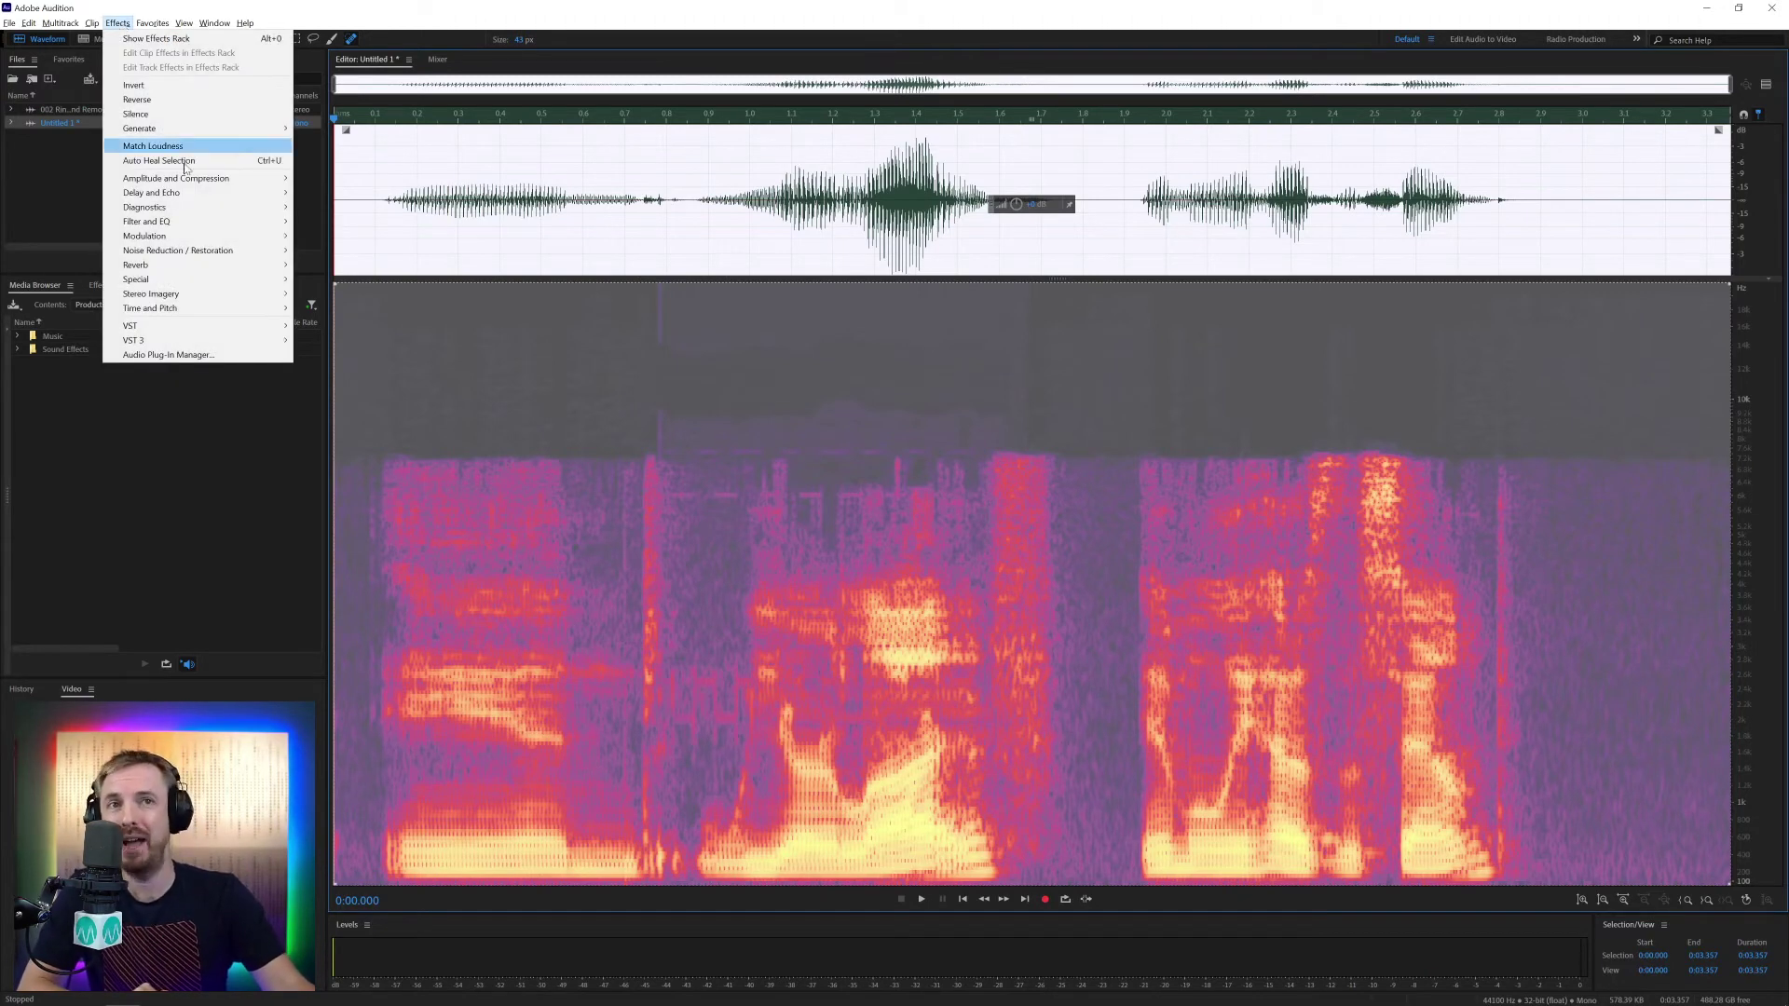
pyautogui.moveTo(224, 178)
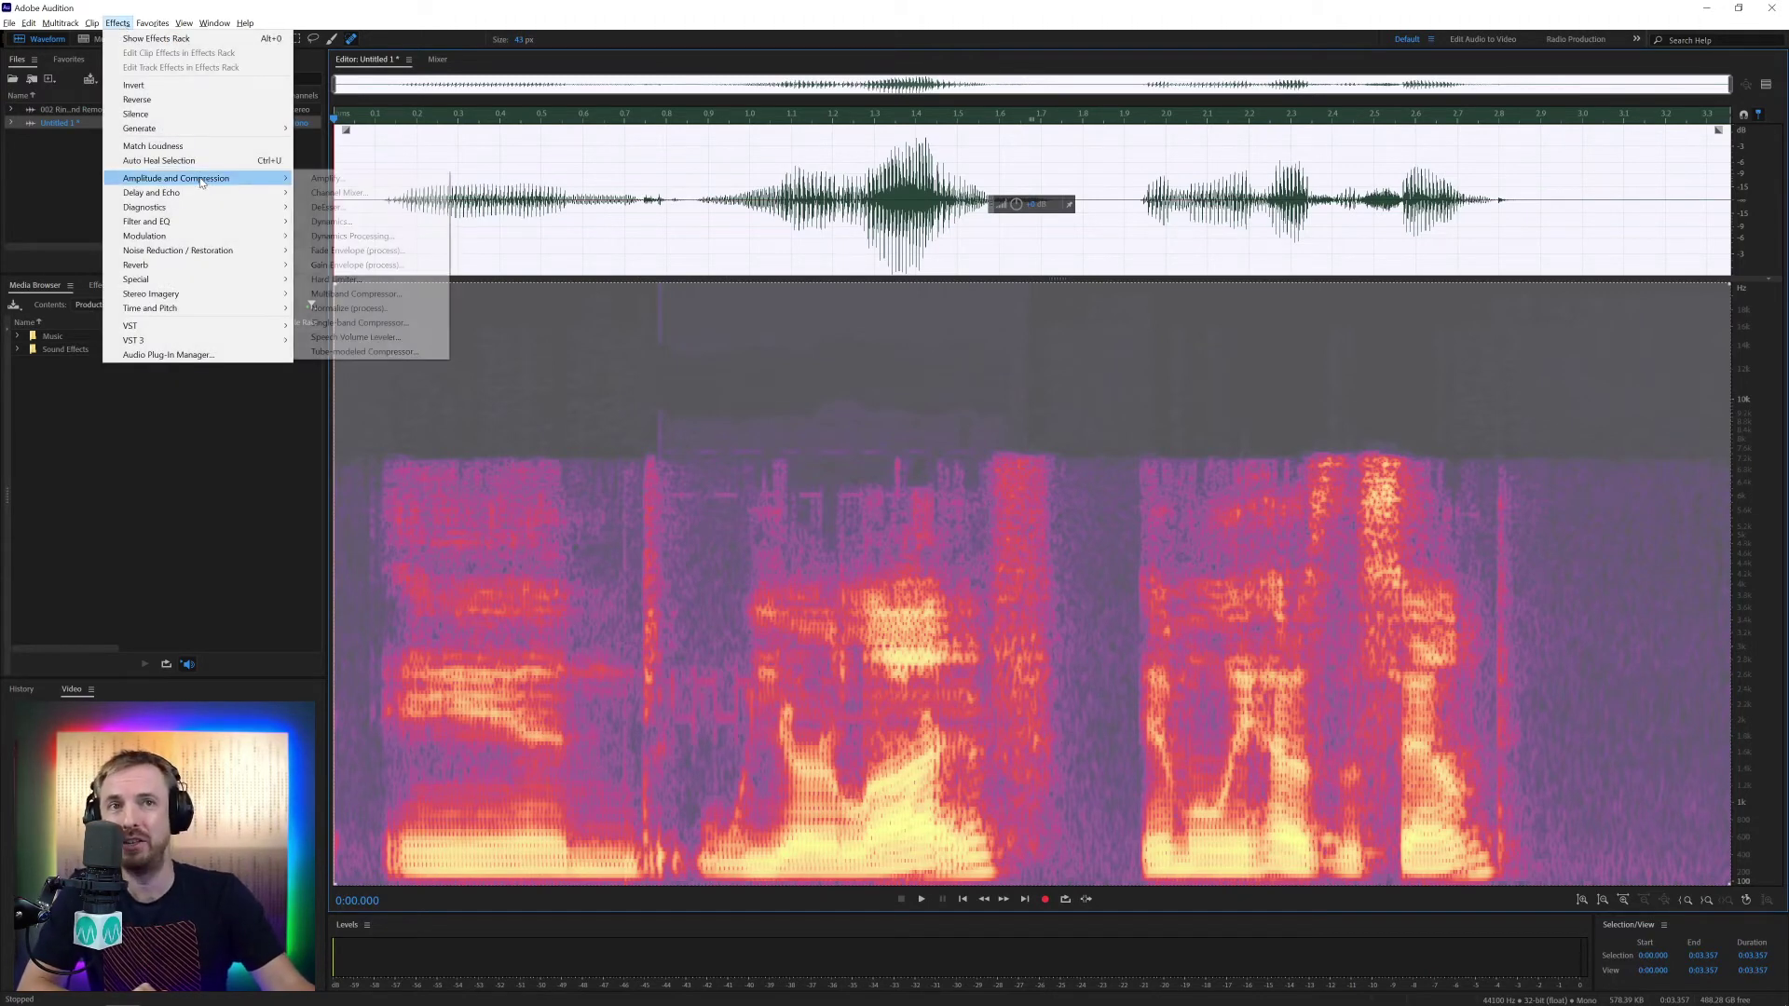
pyautogui.click(322, 222)
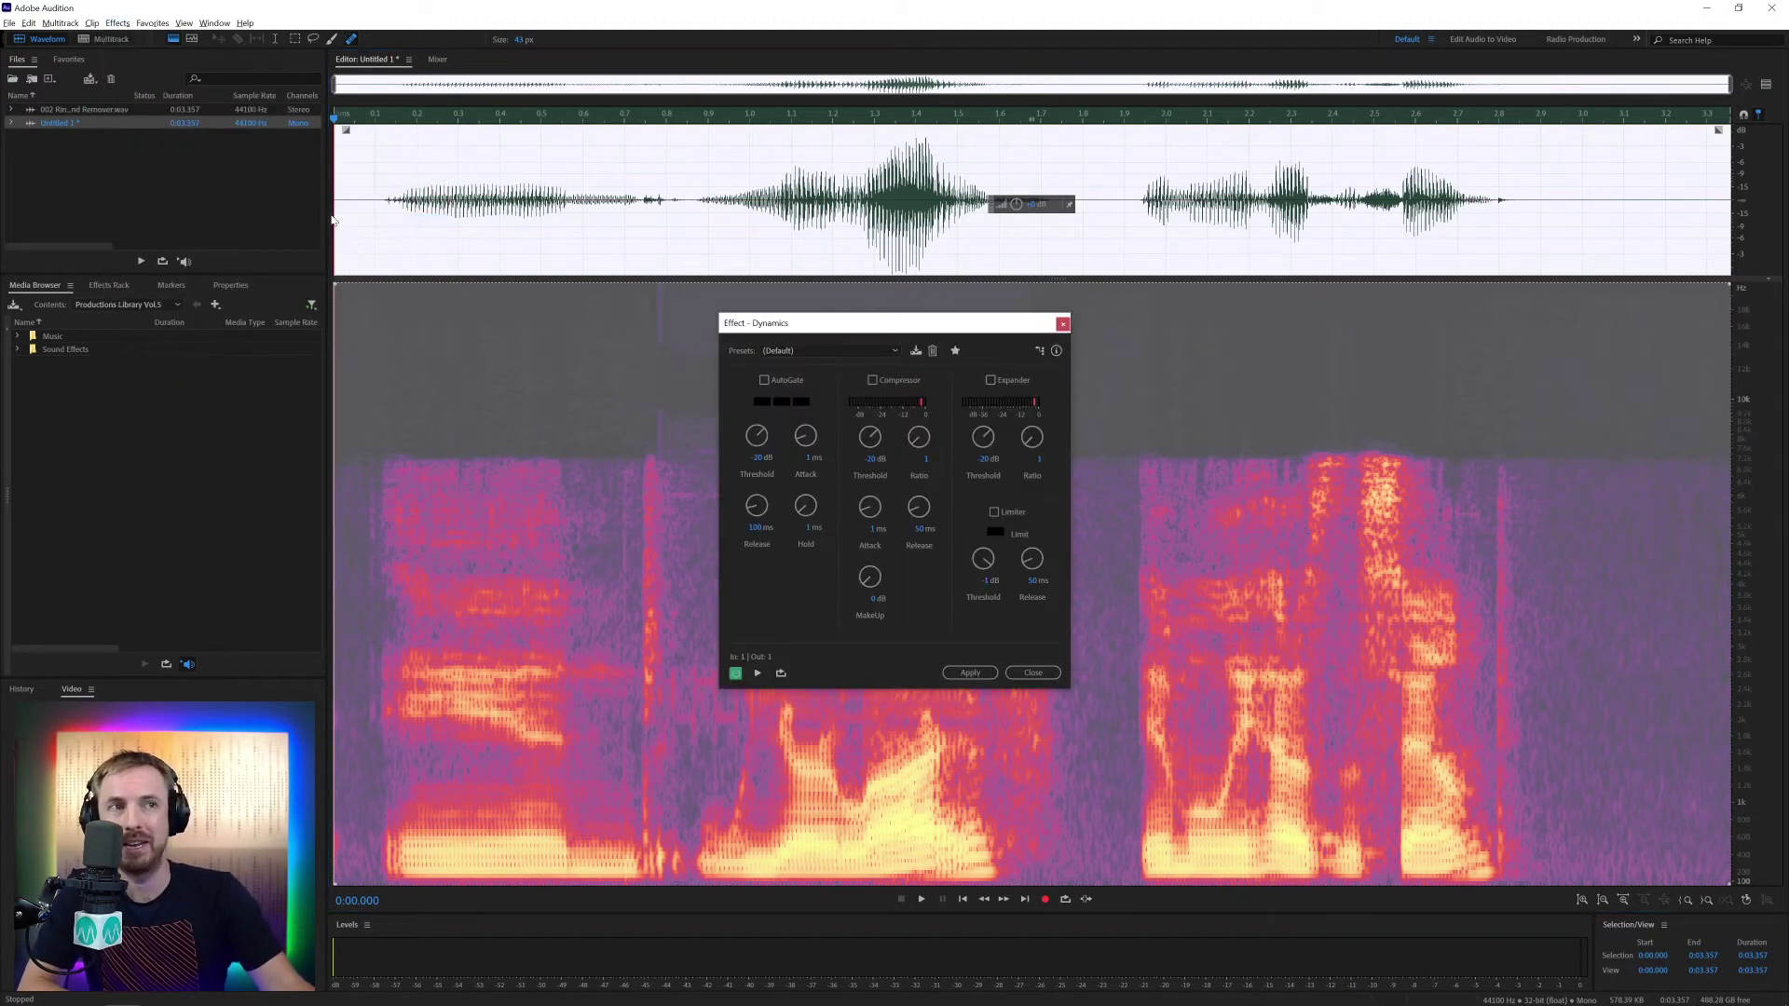
pyautogui.click(782, 381)
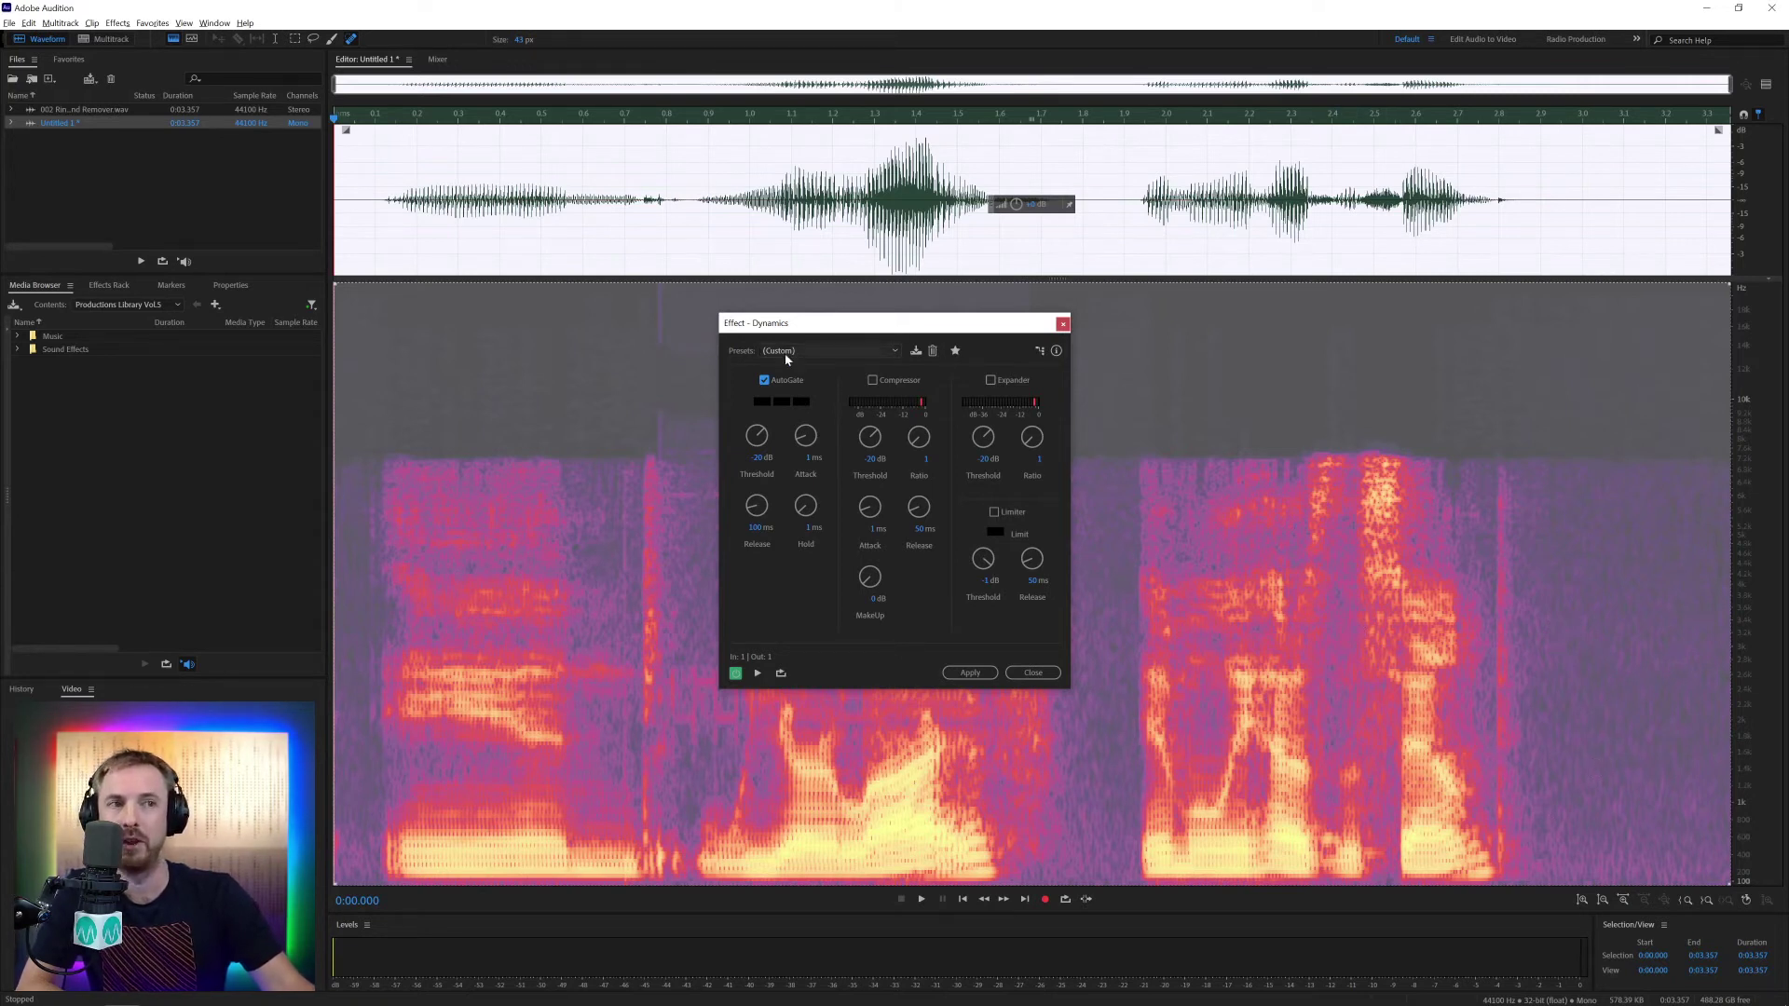
pyautogui.press('space')
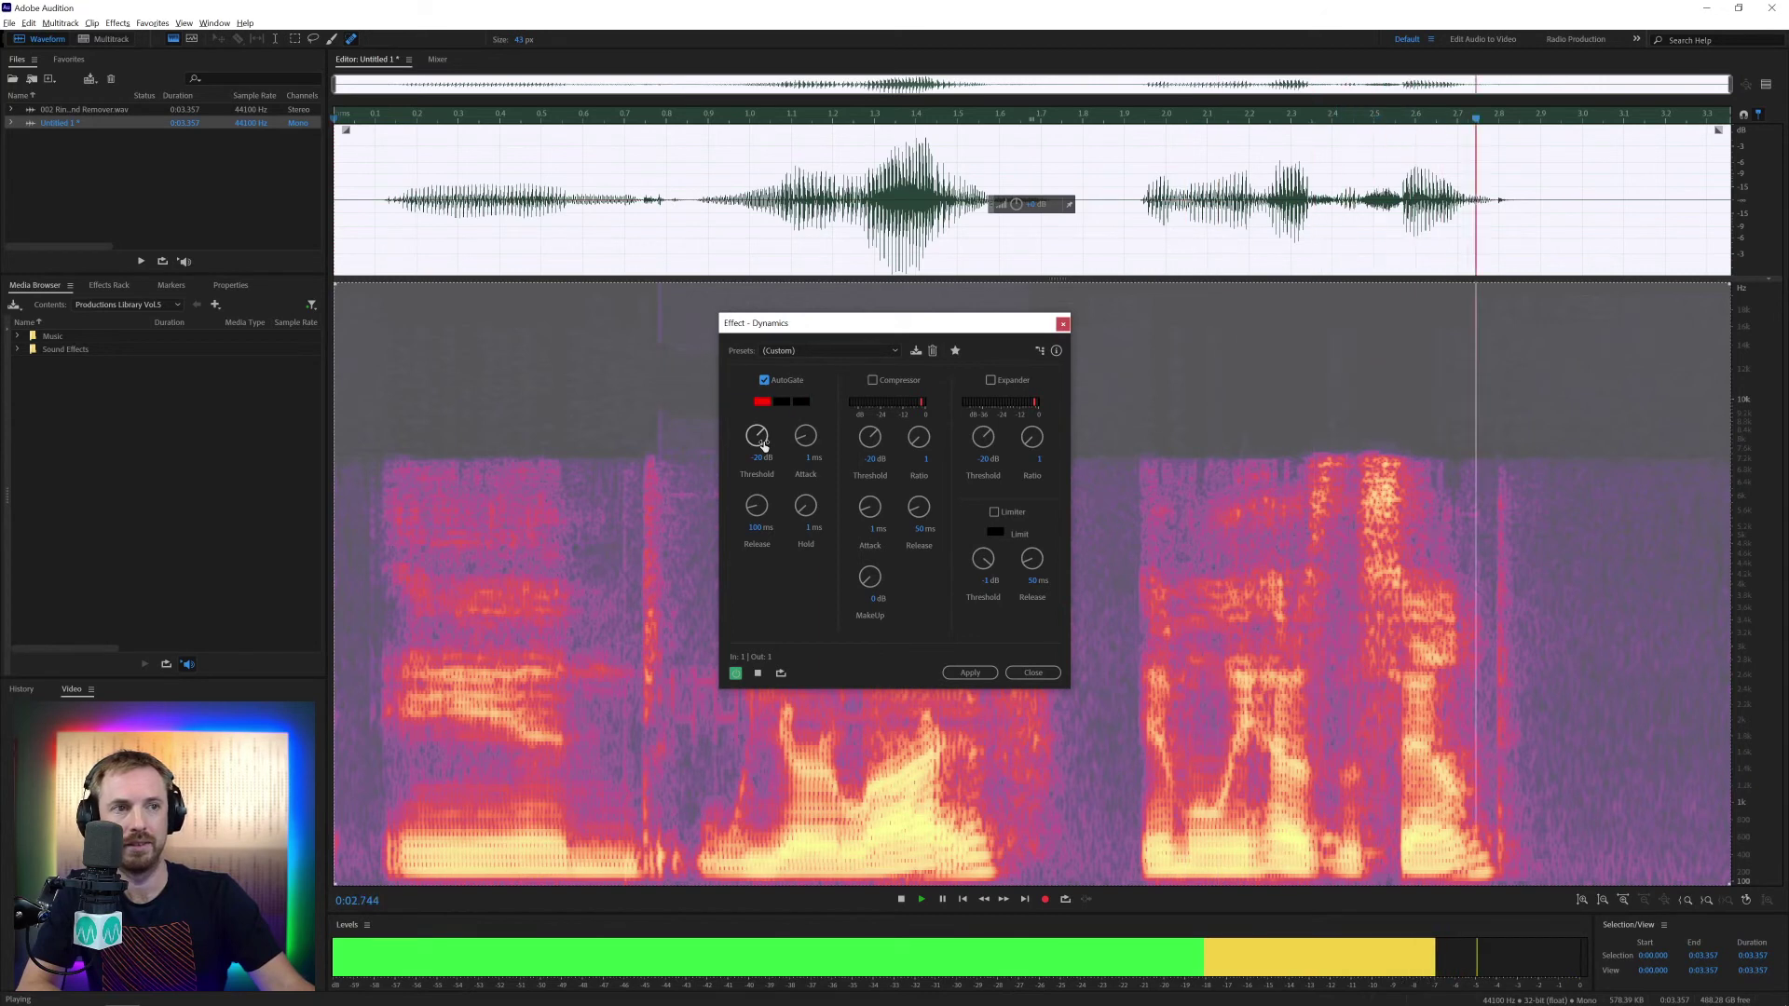
pyautogui.press('space')
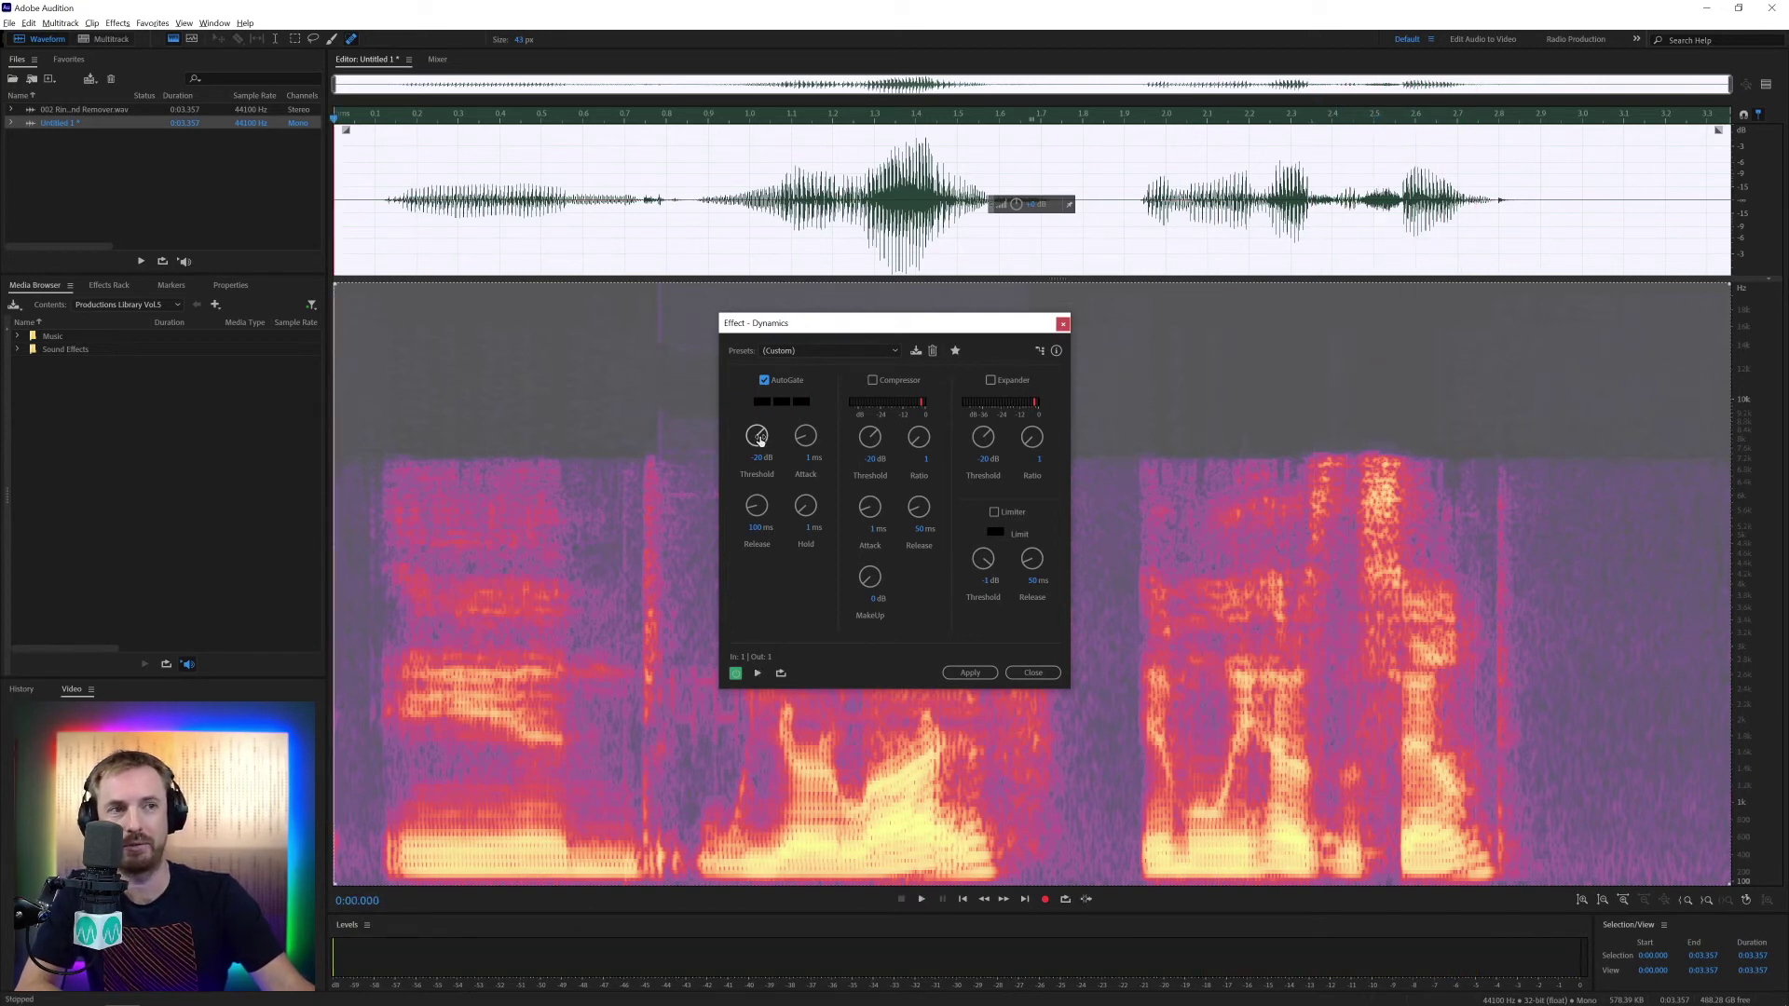
pyautogui.moveTo(757, 438); pyautogui.dragTo(760, 466)
pyautogui.press('space')
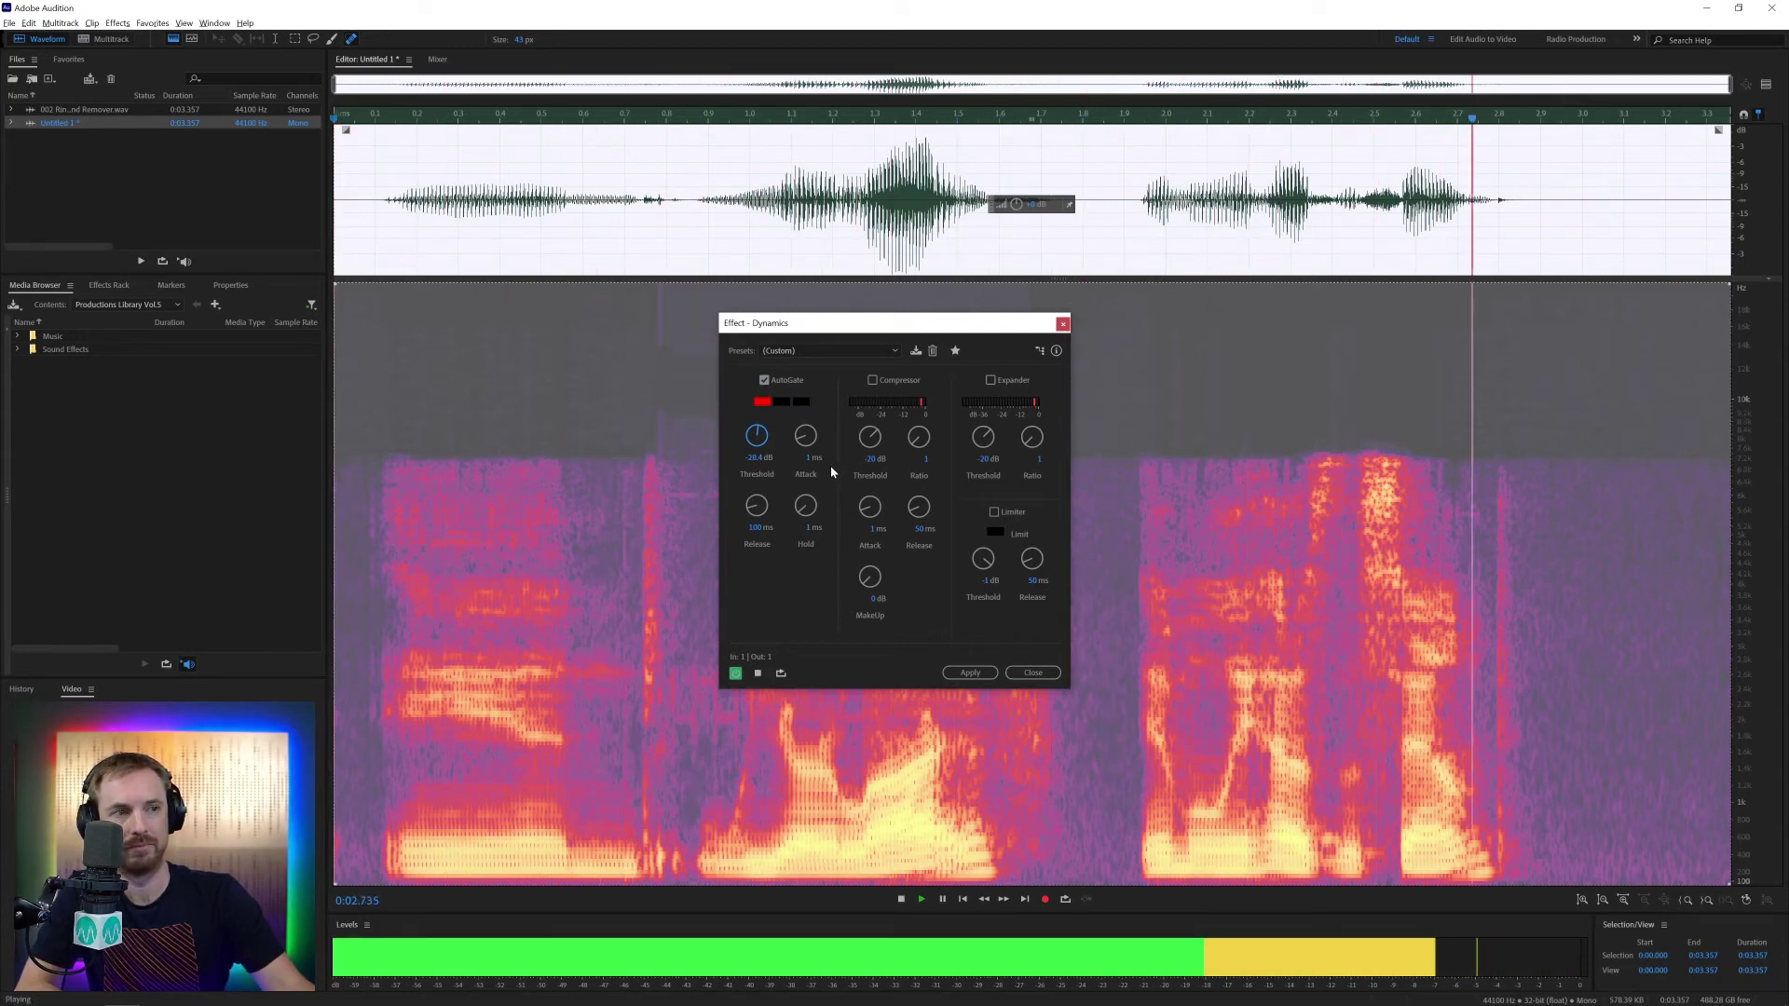
pyautogui.click(970, 673)
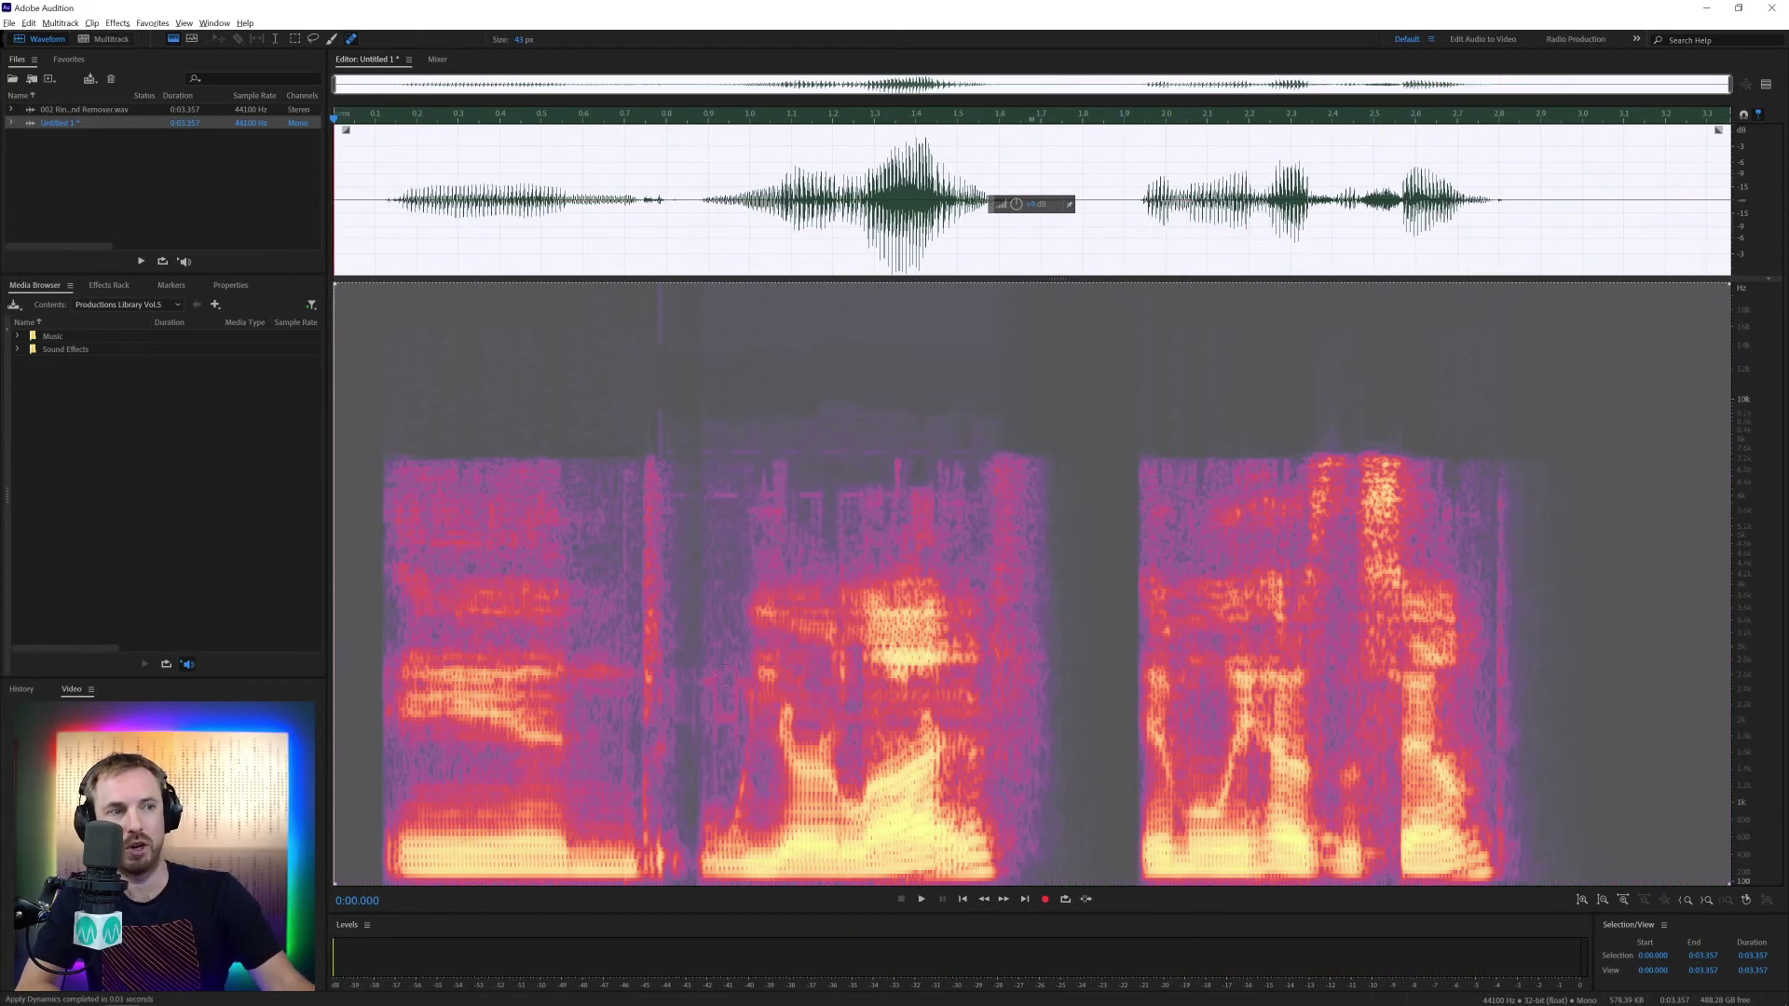